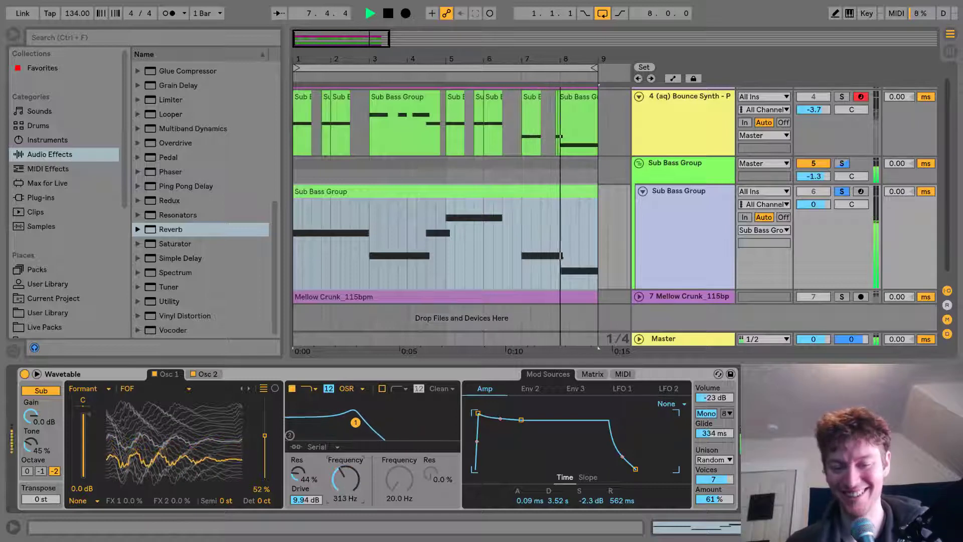
Stop playback, solo the Bounce Synth track and listen to it briefly on its own
{"action": "key", "text": "space"}
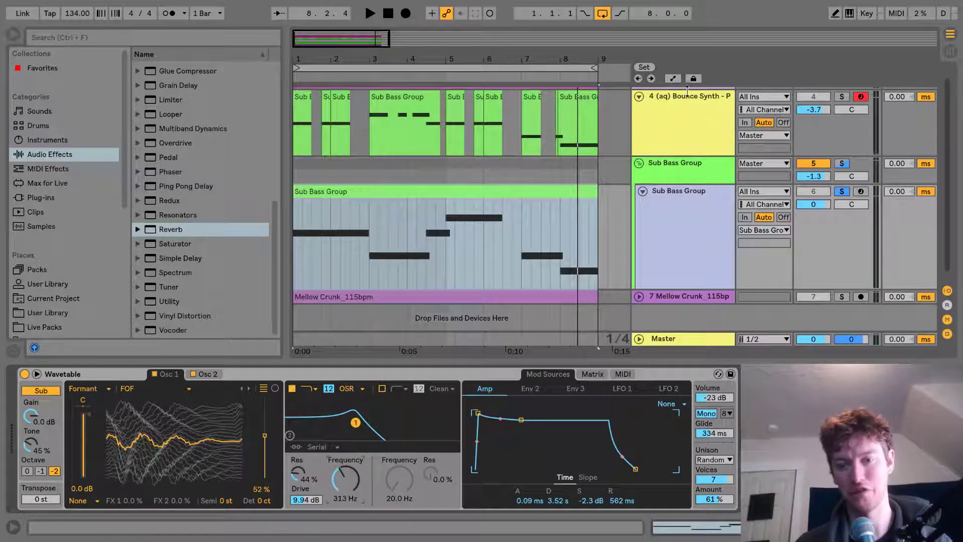
{"action": "left_click", "coordinate": [686, 112]}
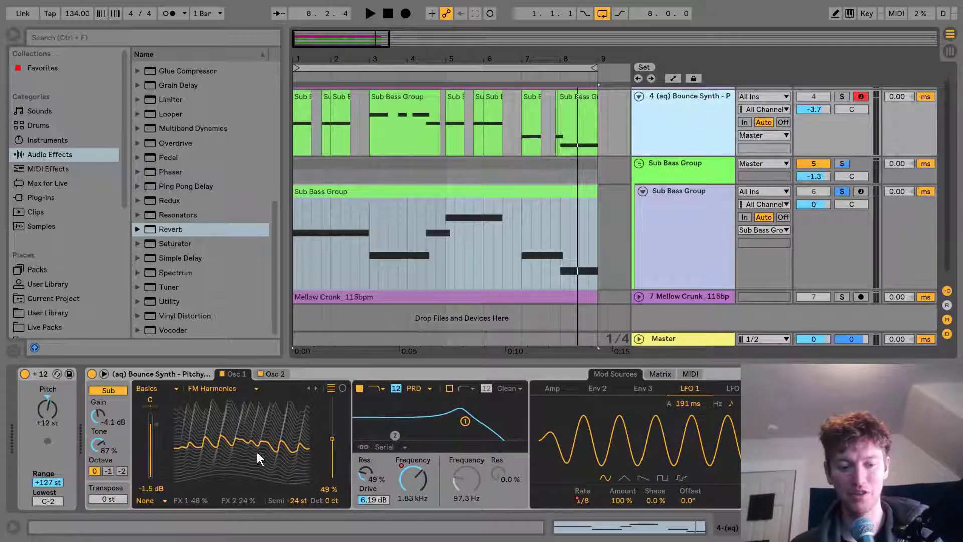
{"action": "left_click", "coordinate": [842, 96]}
{"action": "key", "text": "space"}
{"action": "key", "text": "space"}
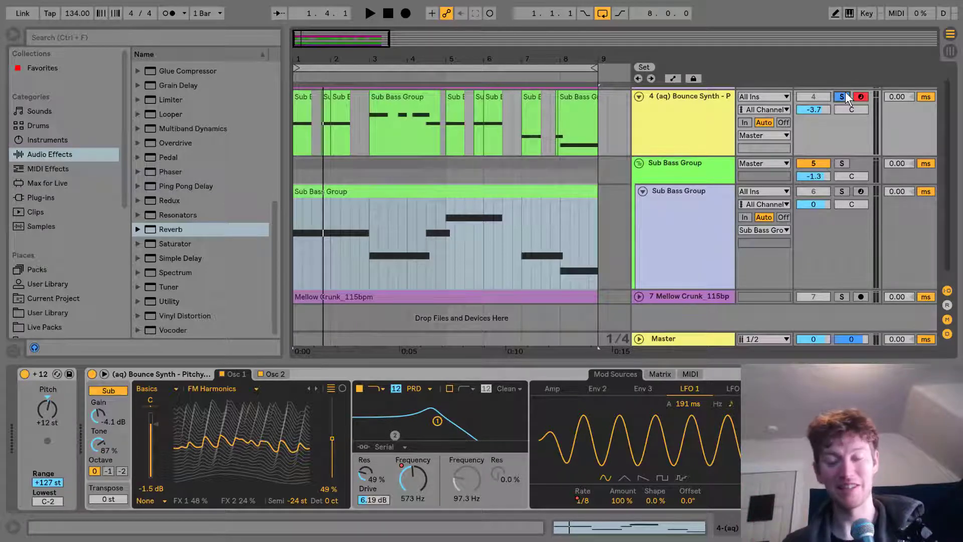
Delete the existing Wavetable instrument from the Sub Bass Group track inside the group
{"action": "left_click", "coordinate": [688, 198]}
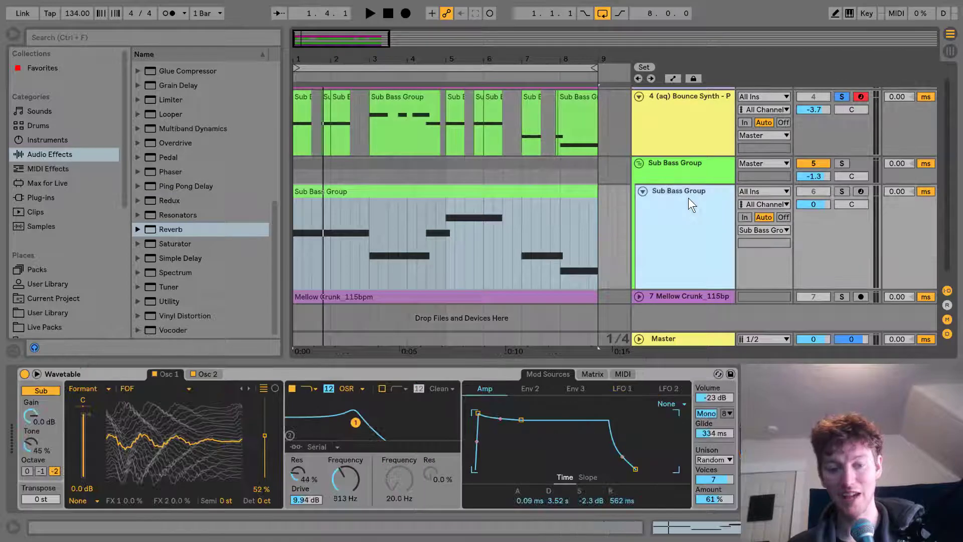
{"action": "left_click", "coordinate": [109, 375]}
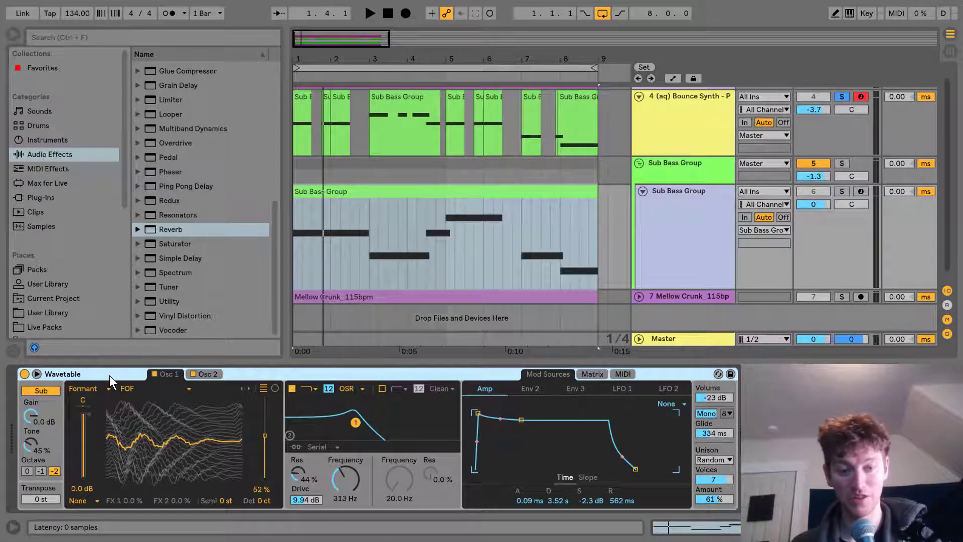
{"action": "key", "text": "Delete"}
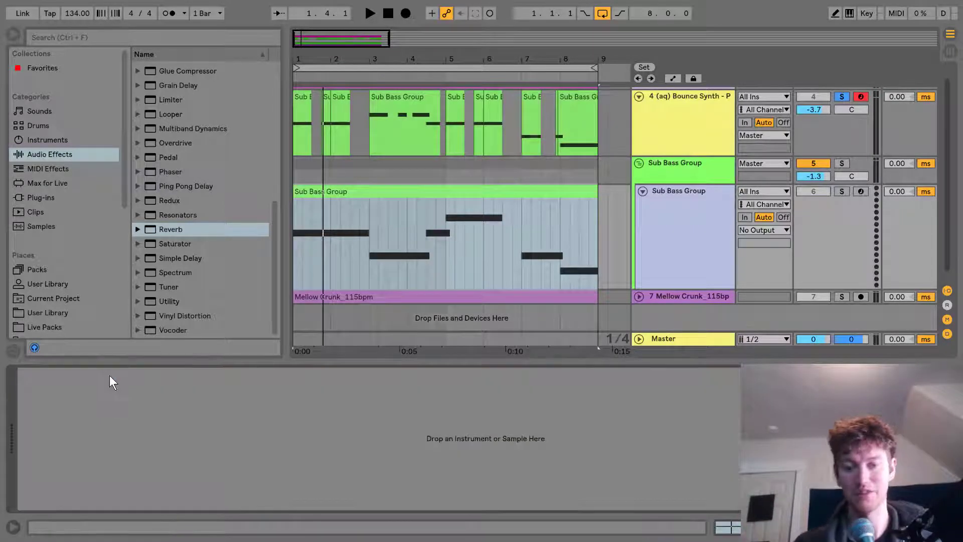
Play the Sub Bass Group MIDI clip from the start, solo its track temporarily, and stop playback with the solo cleared
{"action": "left_click", "coordinate": [355, 190]}
{"action": "key", "text": "space"}
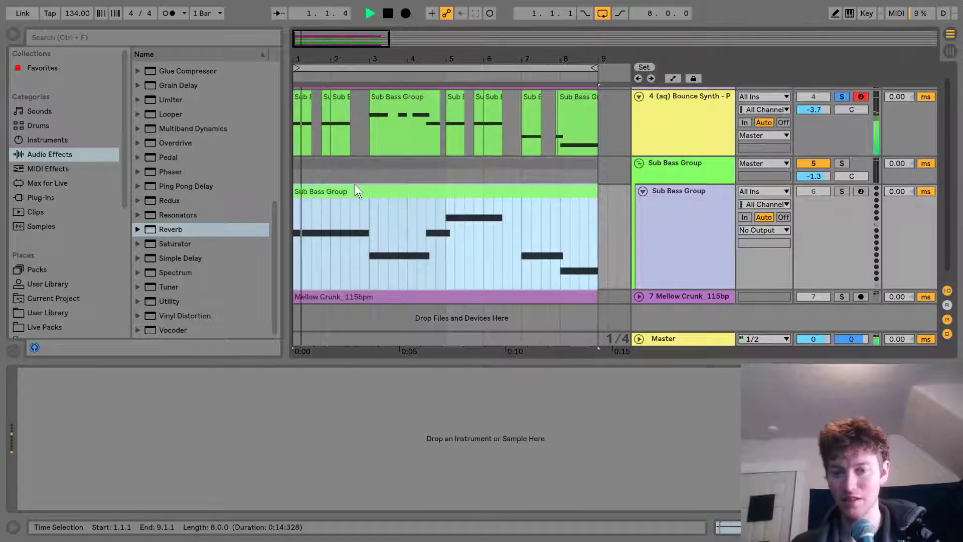
{"action": "left_click", "coordinate": [842, 192]}
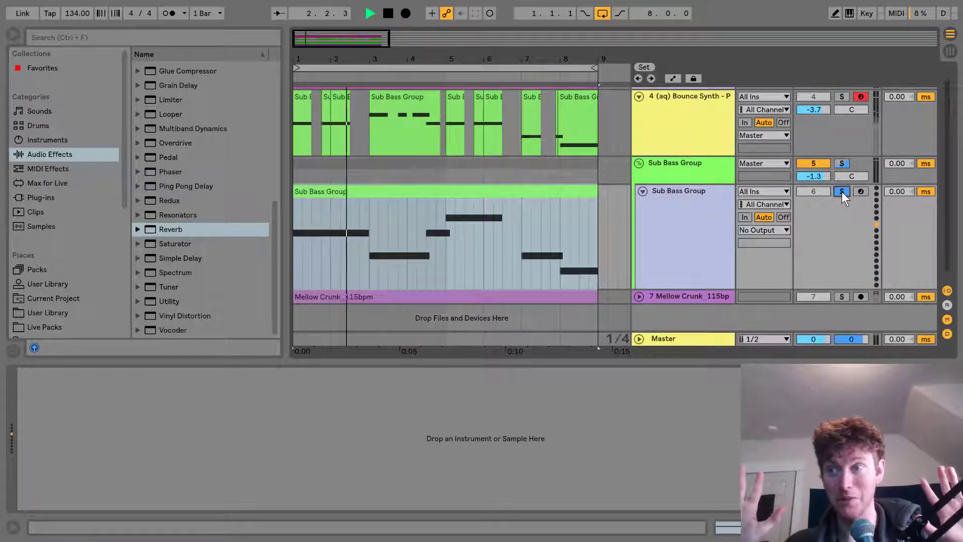
{"action": "left_click", "coordinate": [842, 192]}
{"action": "key", "text": "space"}
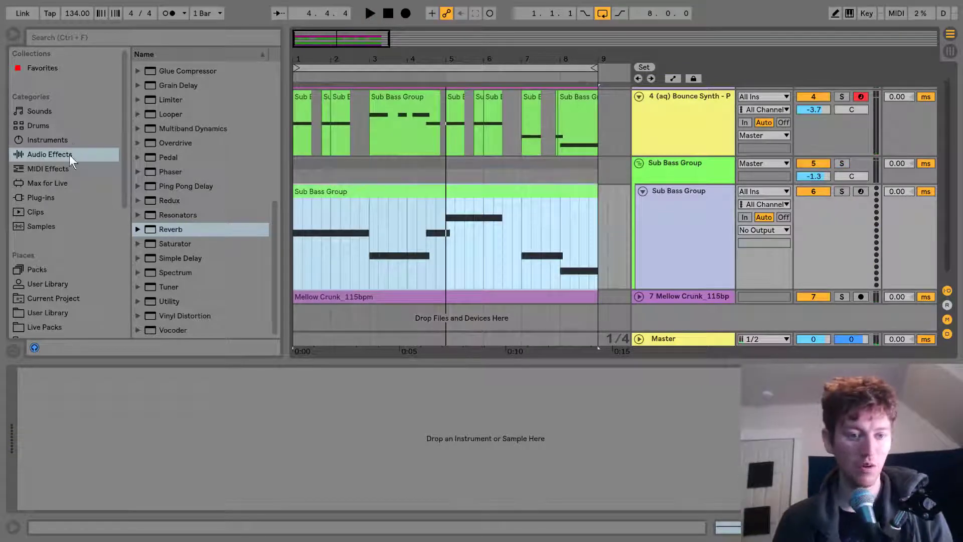
Load a fresh Wavetable instrument onto the Sub Bass Group track and show its expanded view with the browser narrowed
{"action": "left_click", "coordinate": [63, 142]}
{"action": "left_click_drag", "start_coordinate": [177, 225], "coordinate": [376, 487]}
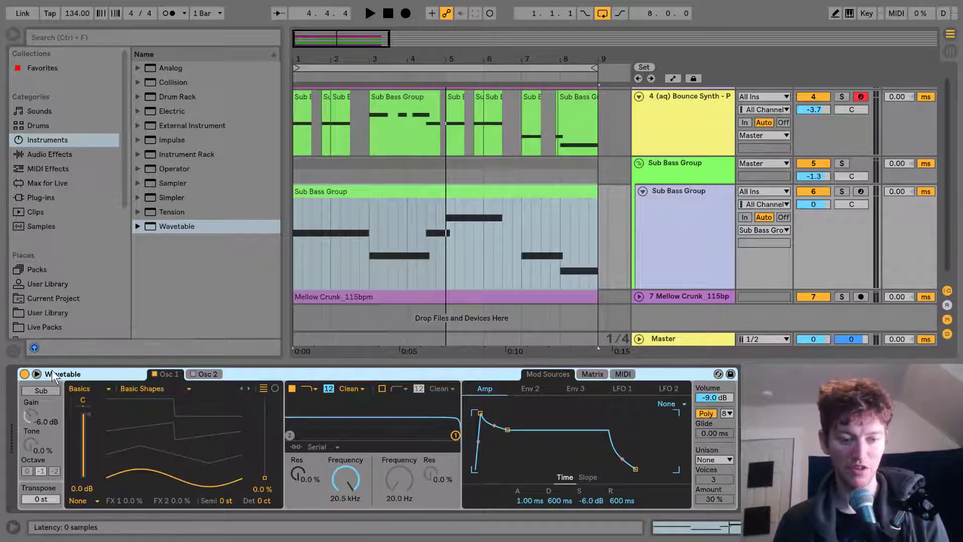
{"action": "left_click", "coordinate": [37, 374]}
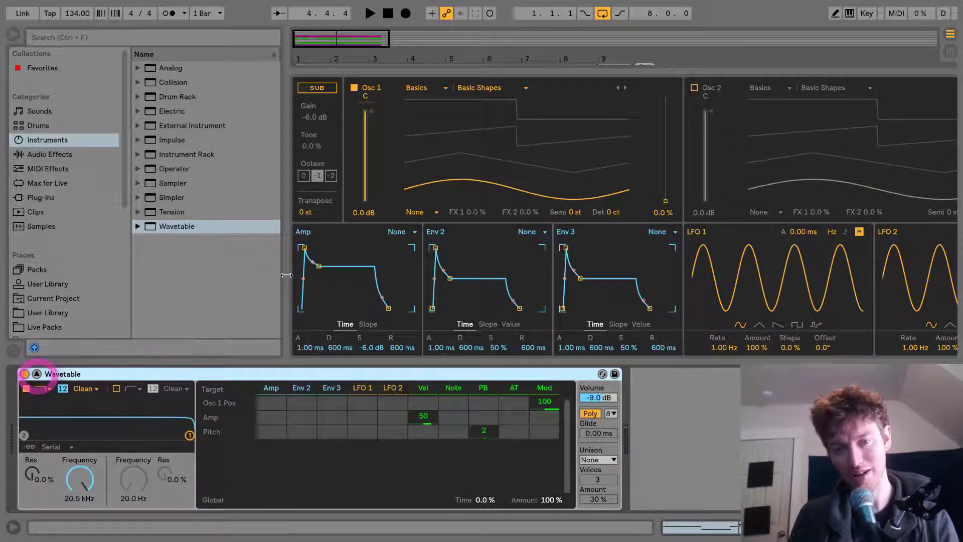
{"action": "left_click_drag", "start_coordinate": [285, 277], "coordinate": [124, 296]}
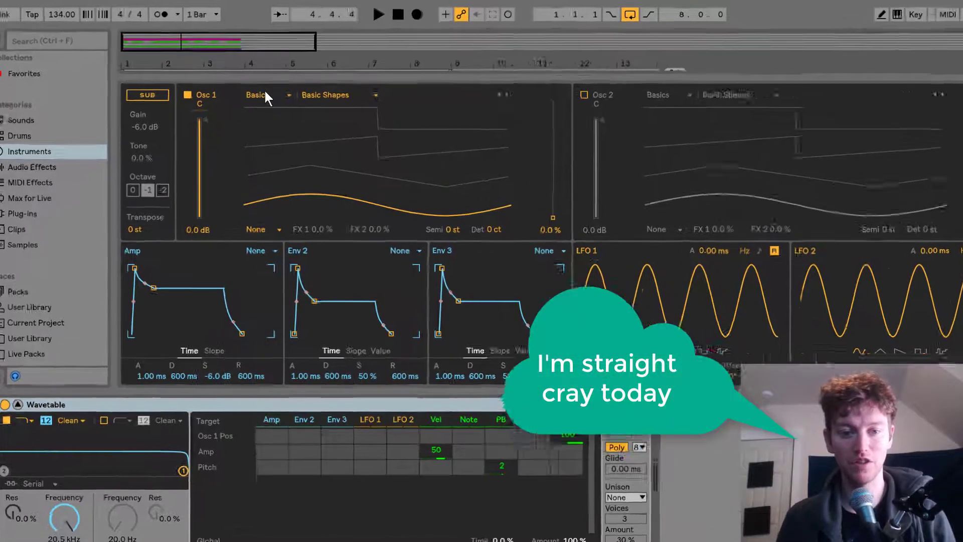
Set oscillator 1 to the FOF wavetable from the Formant category, with the wavetable position at 47%
{"action": "left_click", "coordinate": [258, 88]}
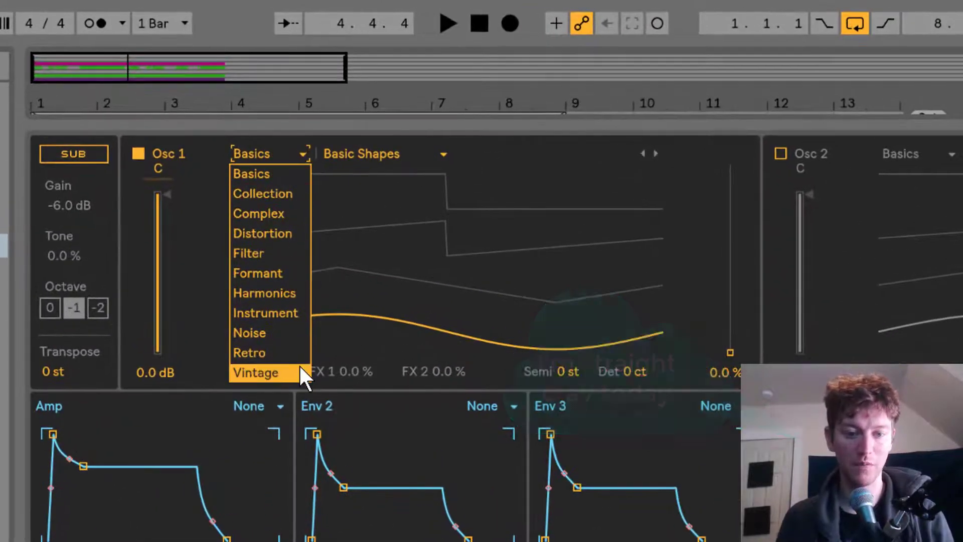
{"action": "left_click", "coordinate": [300, 272]}
{"action": "left_click_drag", "start_coordinate": [731, 258], "coordinate": [730, 254]}
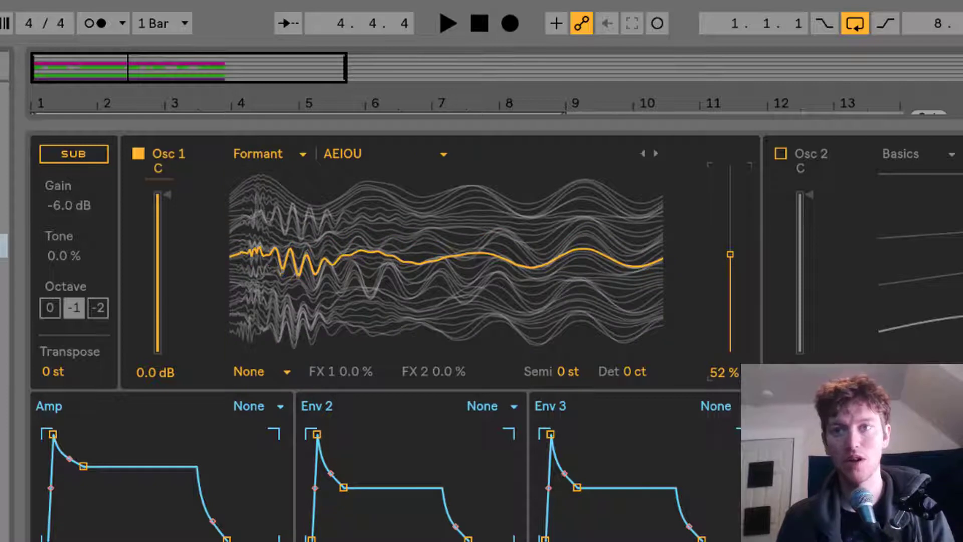
{"action": "left_click", "coordinate": [431, 156]}
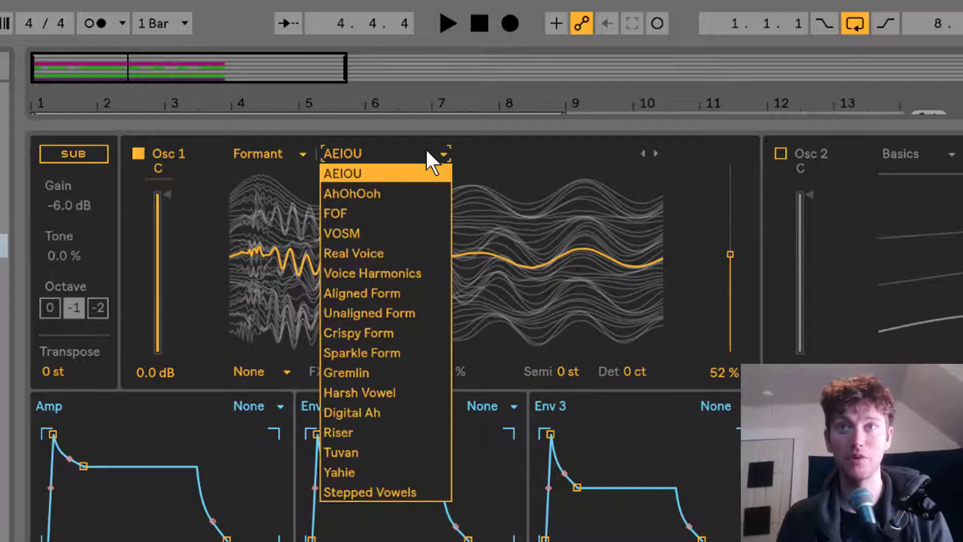
{"action": "left_click", "coordinate": [430, 213]}
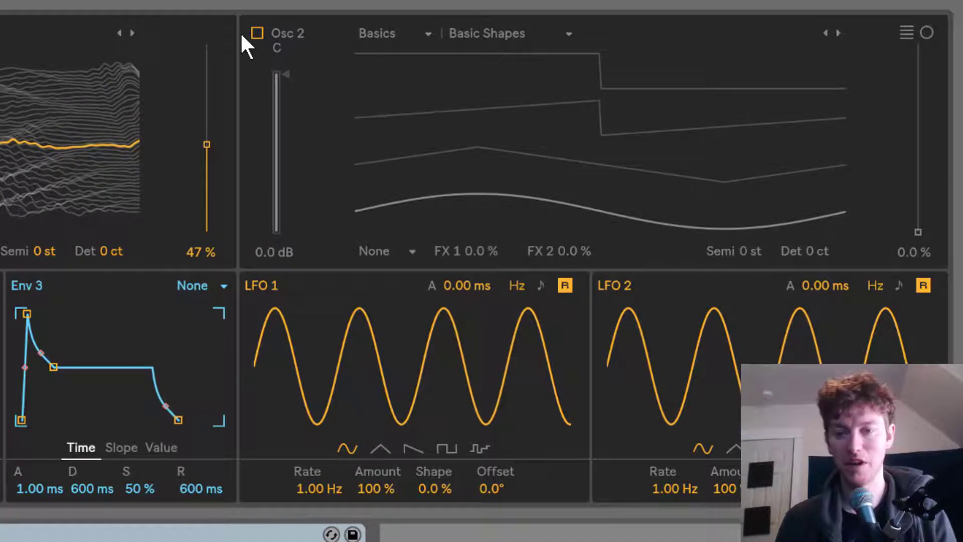
Enable oscillator 2 with the Stepped Vowels wavetable from the Formant category and tune it to -12 semitones
{"action": "left_click", "coordinate": [257, 34]}
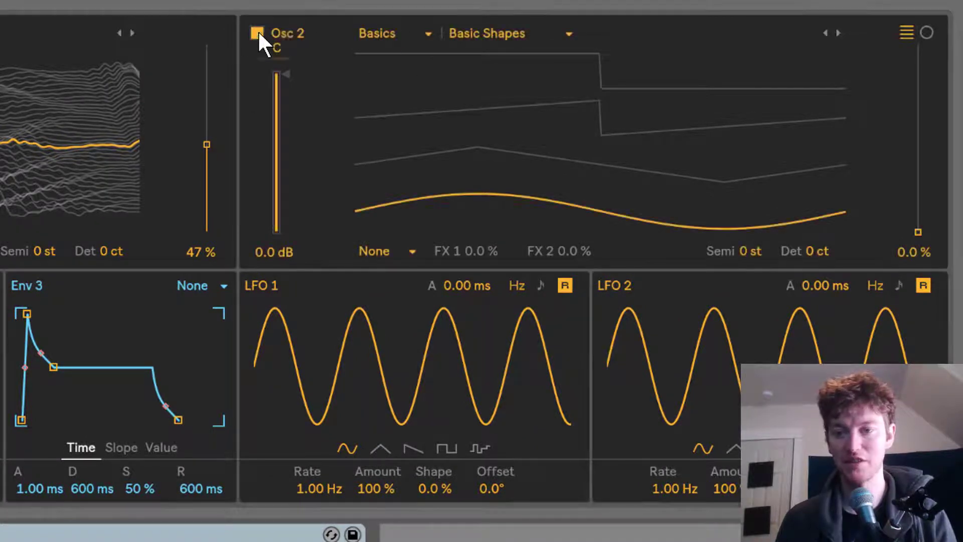
{"action": "left_click", "coordinate": [423, 29]}
{"action": "left_click", "coordinate": [389, 153]}
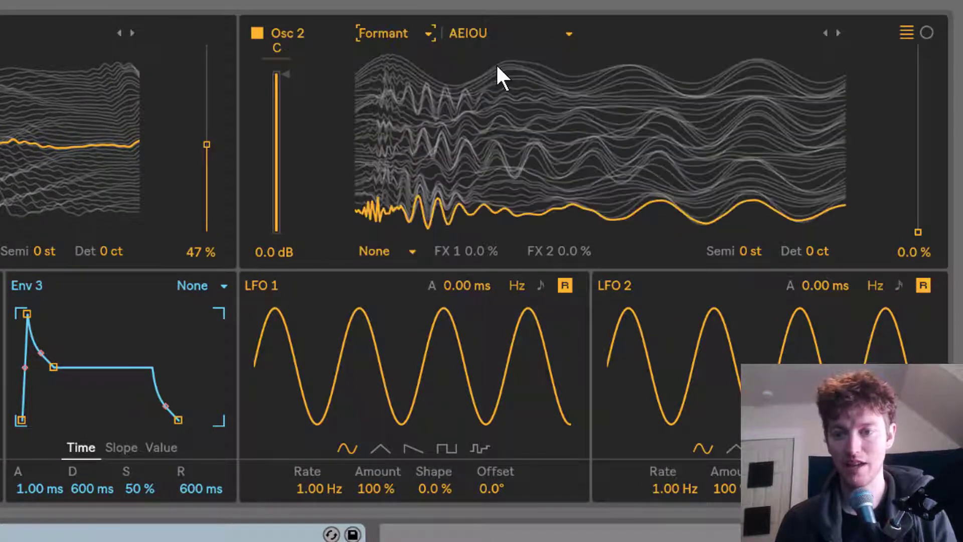
{"action": "left_click", "coordinate": [475, 29]}
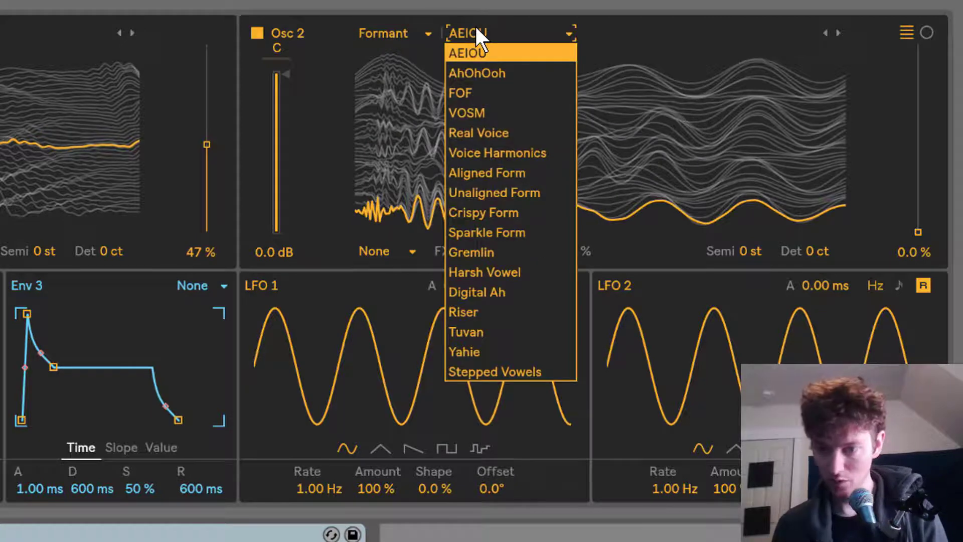
{"action": "left_click", "coordinate": [508, 373]}
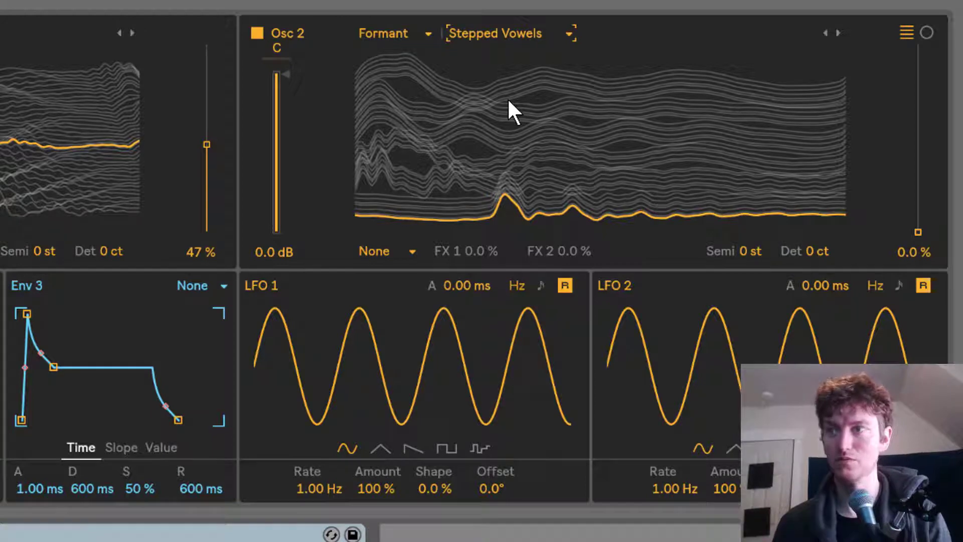
{"action": "left_click", "coordinate": [746, 248]}
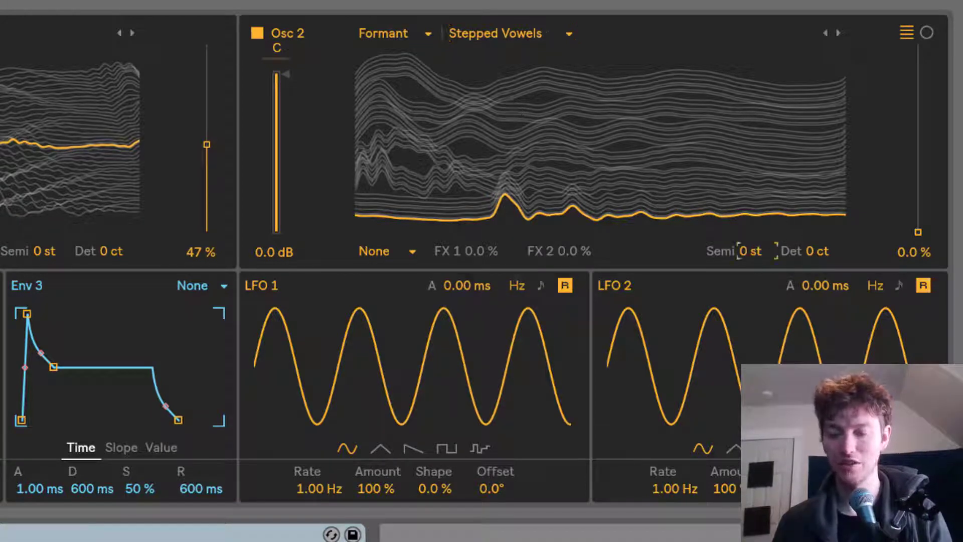
{"action": "key", "text": "Return"}
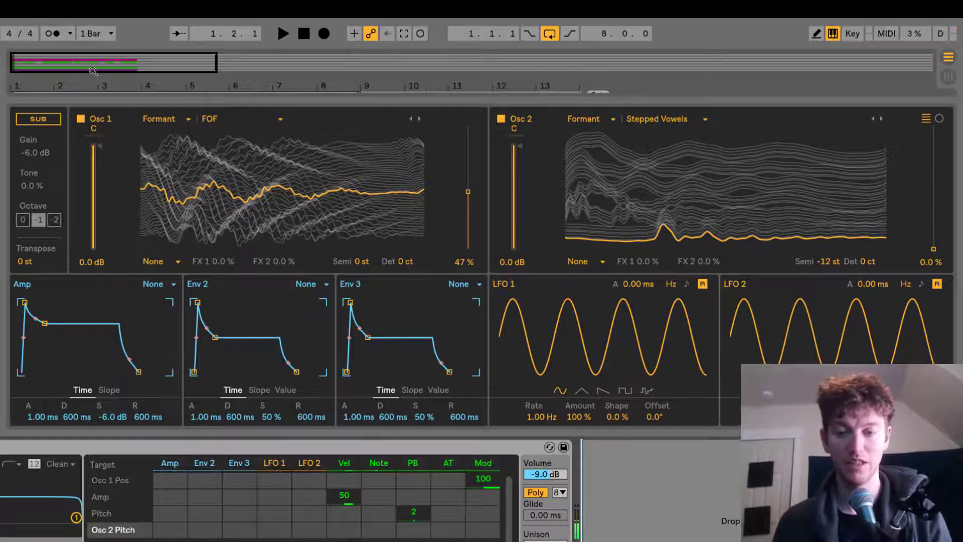
Enable the sub oscillator with gain 0.0 dB, tone 50% and octave -2
{"action": "left_click", "coordinate": [31, 119]}
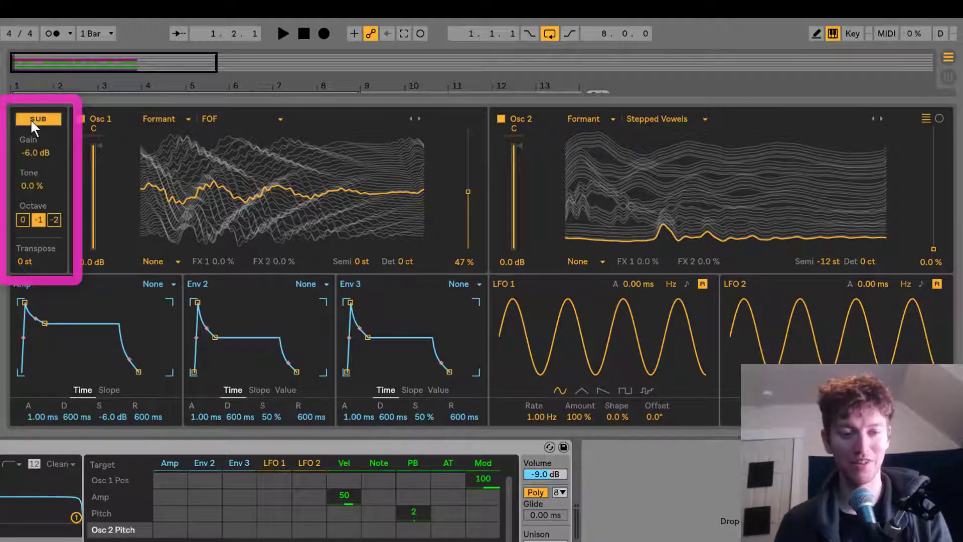
{"action": "double_click", "coordinate": [37, 154]}
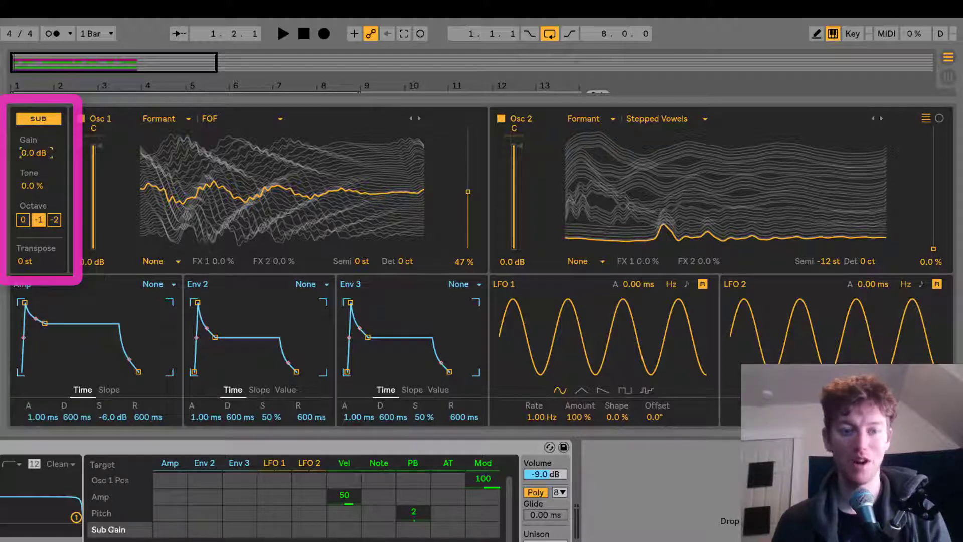
{"action": "left_click_drag", "start_coordinate": [30, 188], "coordinate": [31, 151]}
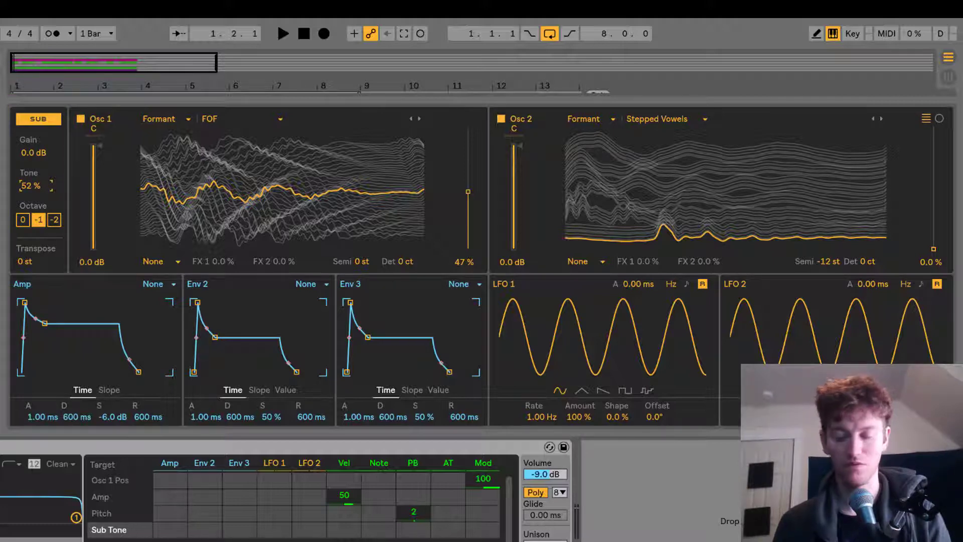
{"action": "left_click_drag", "start_coordinate": [30, 185], "coordinate": [31, 187]}
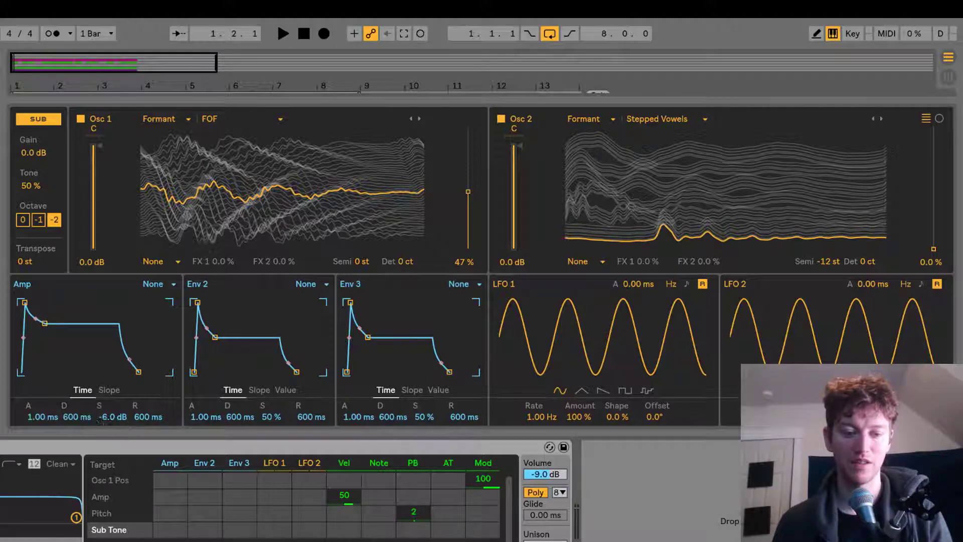
Shape the Amp envelope with a sustain of -2.3 dB, an attack of 0.12 ms and a release of 61.8 ms
{"action": "left_click_drag", "start_coordinate": [114, 418], "coordinate": [114, 397]}
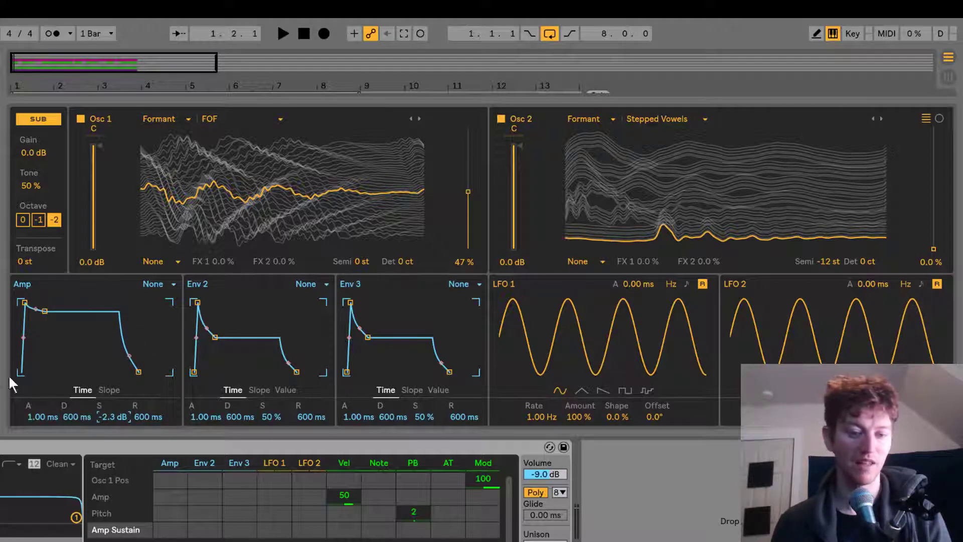
{"action": "mouse_move", "coordinate": [50, 413]}
{"action": "left_mouse_down"}
{"action": "mouse_move", "coordinate": [50, 442]}
{"action": "mouse_move", "coordinate": [69, 418]}
{"action": "left_mouse_up"}
{"action": "key", "text": "Up"}
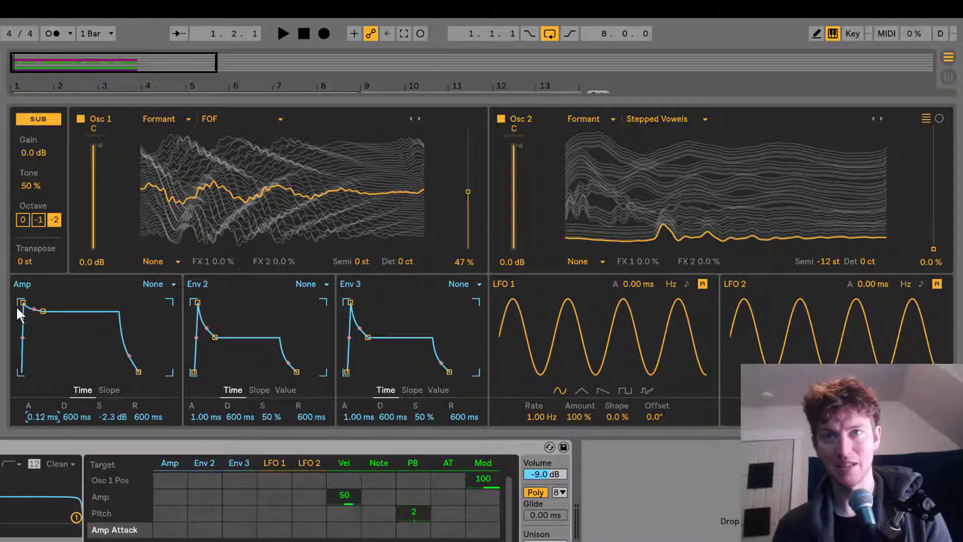
{"action": "mouse_move", "coordinate": [149, 416]}
{"action": "left_mouse_down"}
{"action": "mouse_move", "coordinate": [149, 451]}
{"action": "mouse_move", "coordinate": [149, 405]}
{"action": "left_mouse_up"}
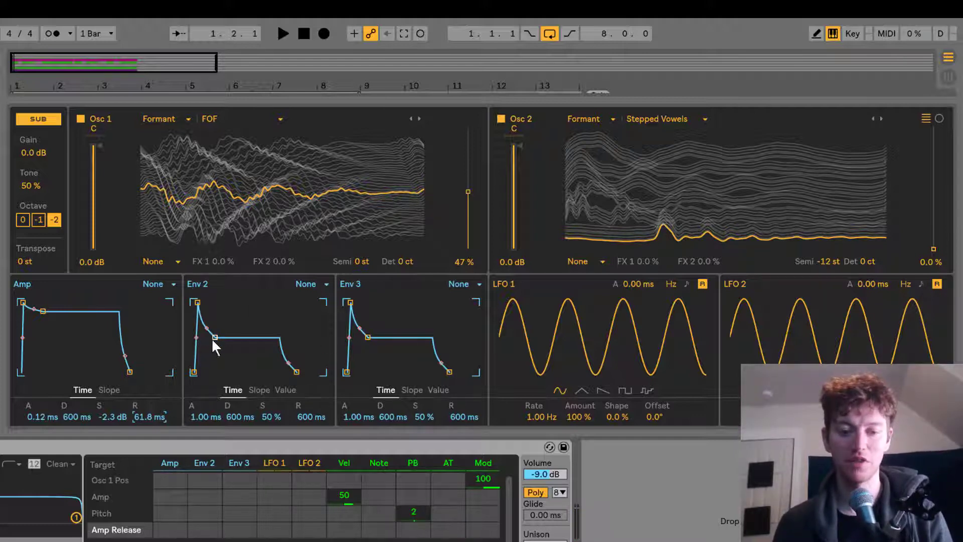
Shape Env 2 with a sustain of 0.0%, a decay of 626 ms and an attack of 2.19 ms
{"action": "left_click_drag", "start_coordinate": [213, 338], "coordinate": [213, 372]}
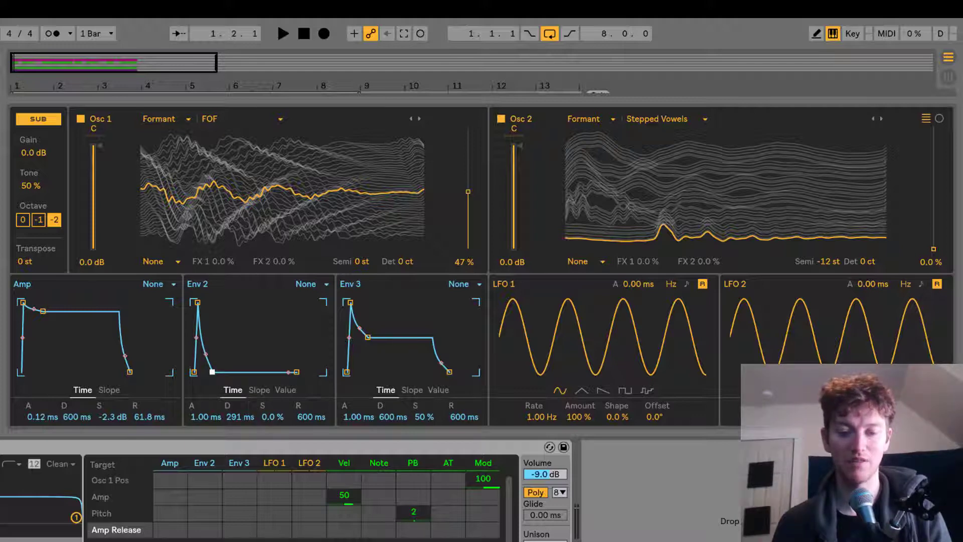
{"action": "left_click", "coordinate": [236, 420]}
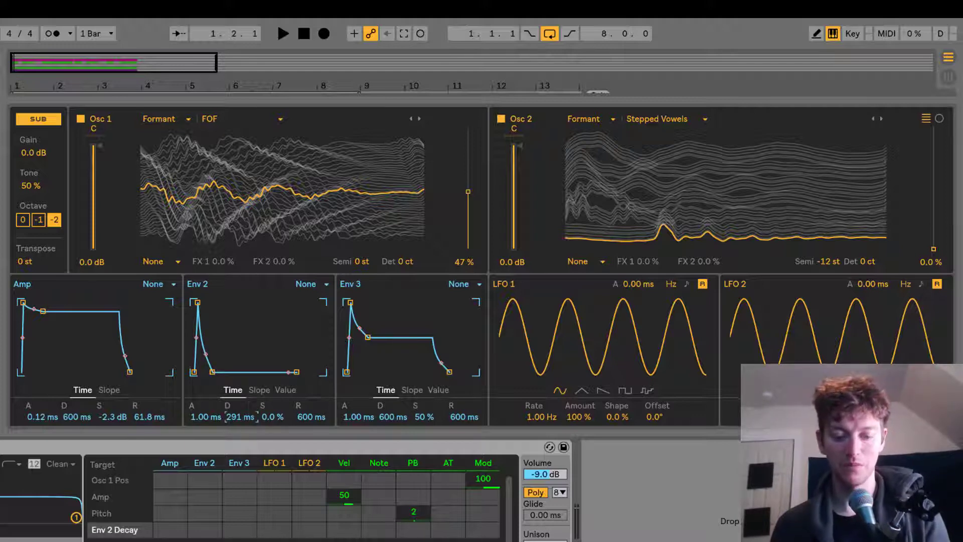
{"action": "type", "text": "6"}
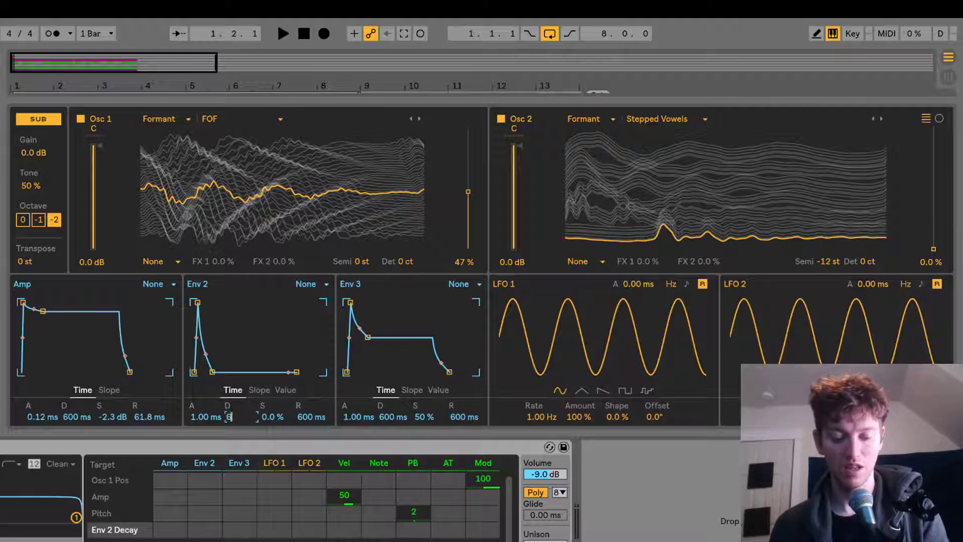
{"action": "type", "text": "26"}
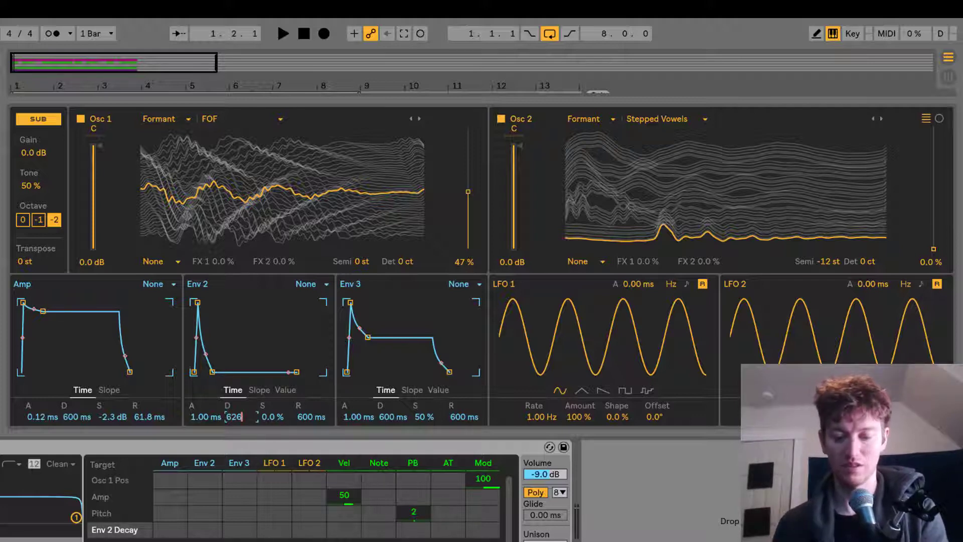
{"action": "key", "text": "Return"}
{"action": "left_click", "coordinate": [204, 416]}
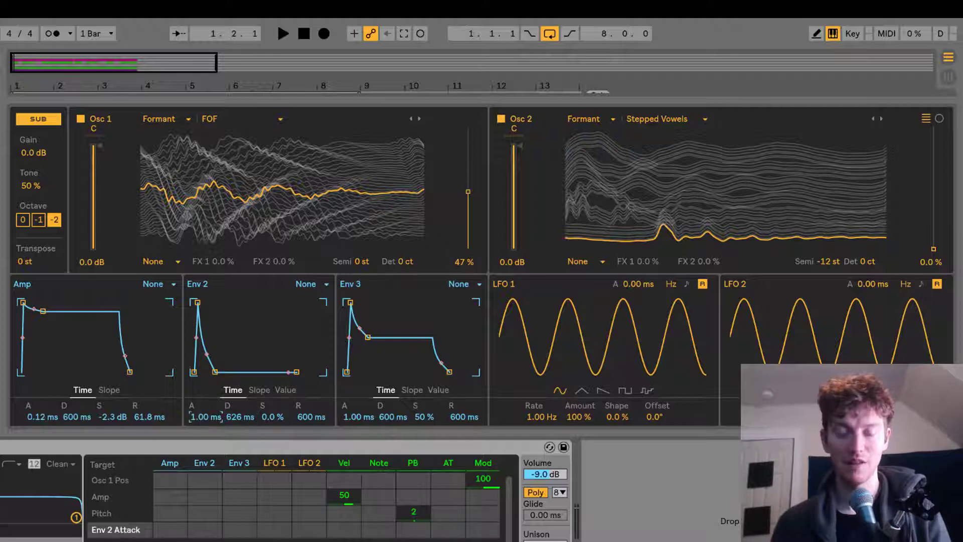
{"action": "type", "text": "2.19"}
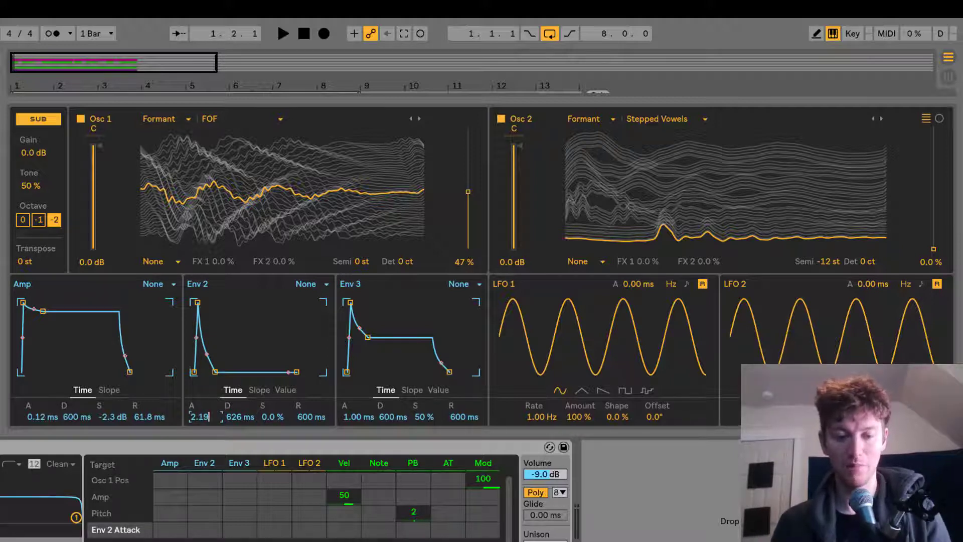
{"action": "key", "text": "Return"}
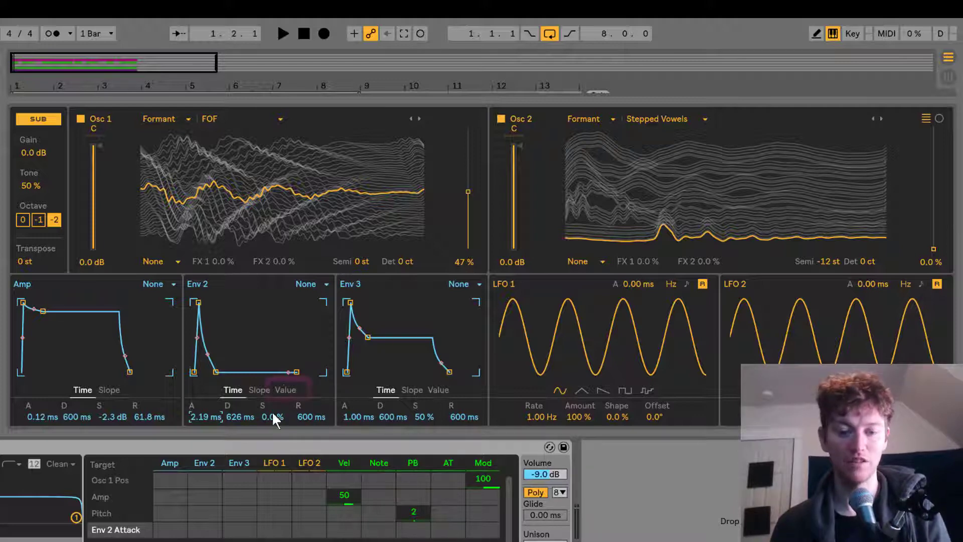
Set the peak value of Env 2 to 18%
{"action": "left_click", "coordinate": [285, 390]}
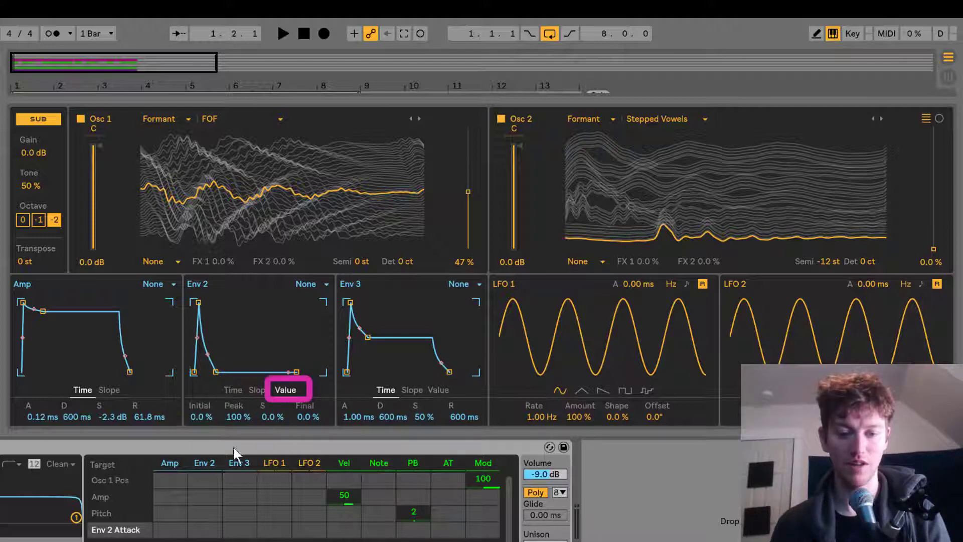
{"action": "left_click", "coordinate": [236, 413]}
{"action": "key", "text": "BackSpace"}
{"action": "type", "text": "1"}
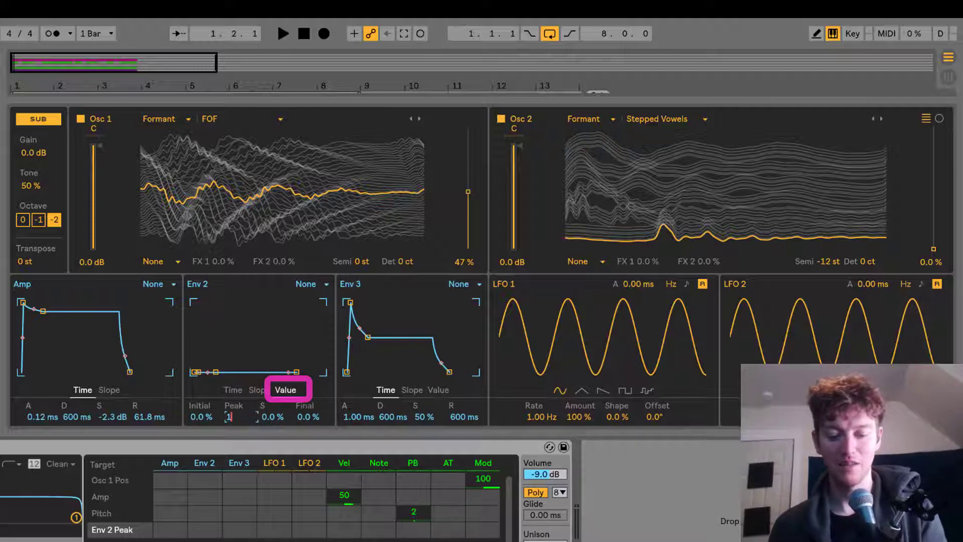
{"action": "type", "text": "8"}
{"action": "key", "text": "Return"}
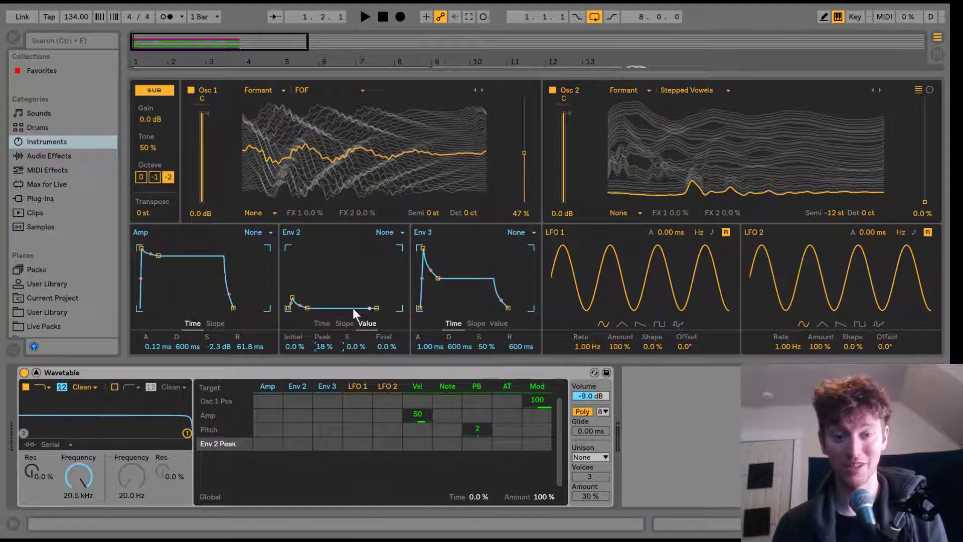
Set oscillator 2's wavetable position to 60% and modulate it with Env 2 by -88
{"action": "left_click_drag", "start_coordinate": [925, 202], "coordinate": [925, 139]}
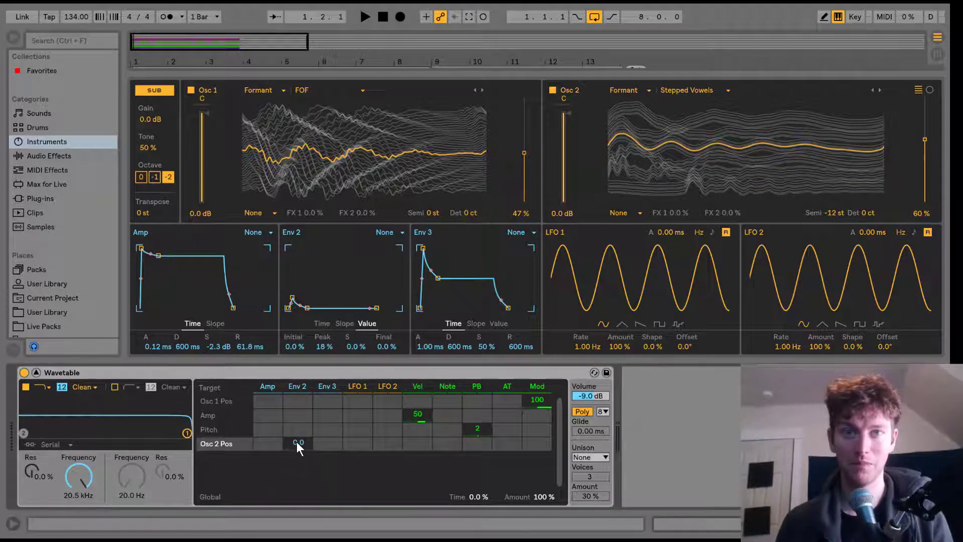
{"action": "left_click_drag", "start_coordinate": [296, 443], "coordinate": [295, 478]}
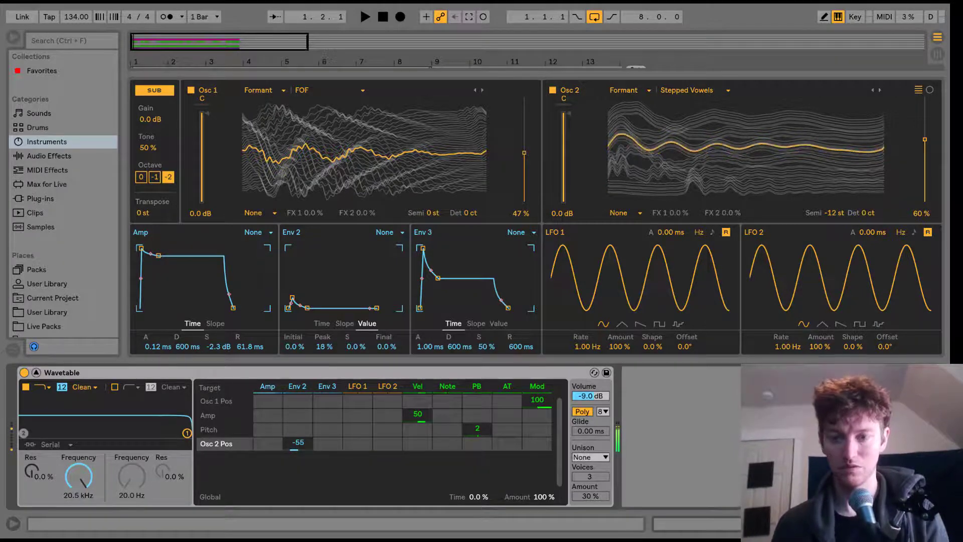
{"action": "mouse_move", "coordinate": [297, 443]}
{"action": "left_mouse_down"}
{"action": "mouse_move", "coordinate": [296, 466]}
{"action": "mouse_move", "coordinate": [298, 437]}
{"action": "left_mouse_up"}
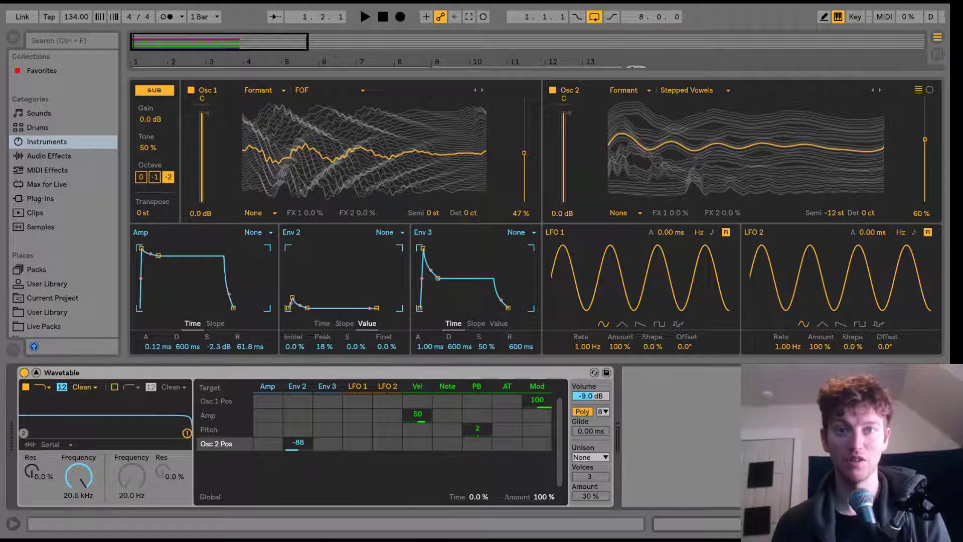
Modulate the filter 1 frequency with Env 2 by -70, and set filter 1 to 1.11 kHz with 31% resonance
{"action": "left_click", "coordinate": [88, 476]}
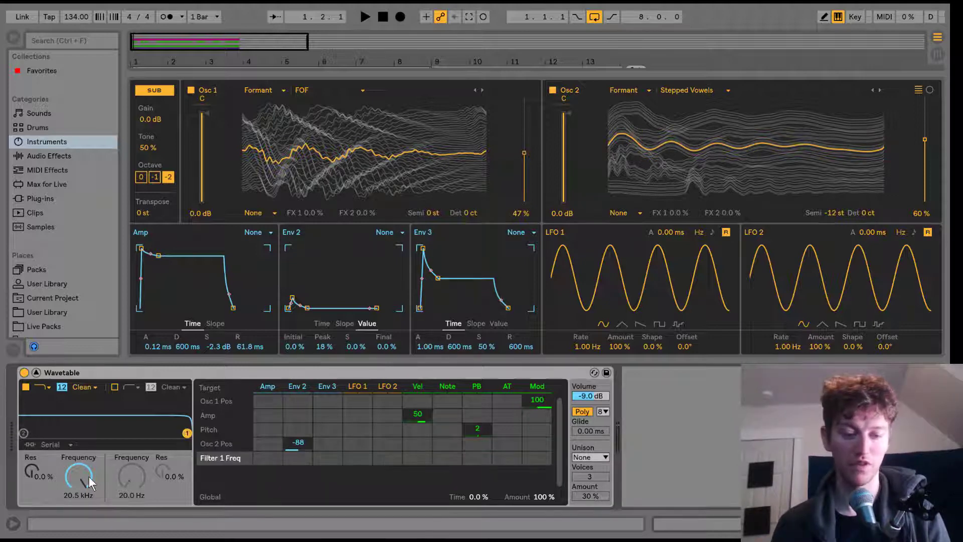
{"action": "left_click_drag", "start_coordinate": [300, 458], "coordinate": [300, 482]}
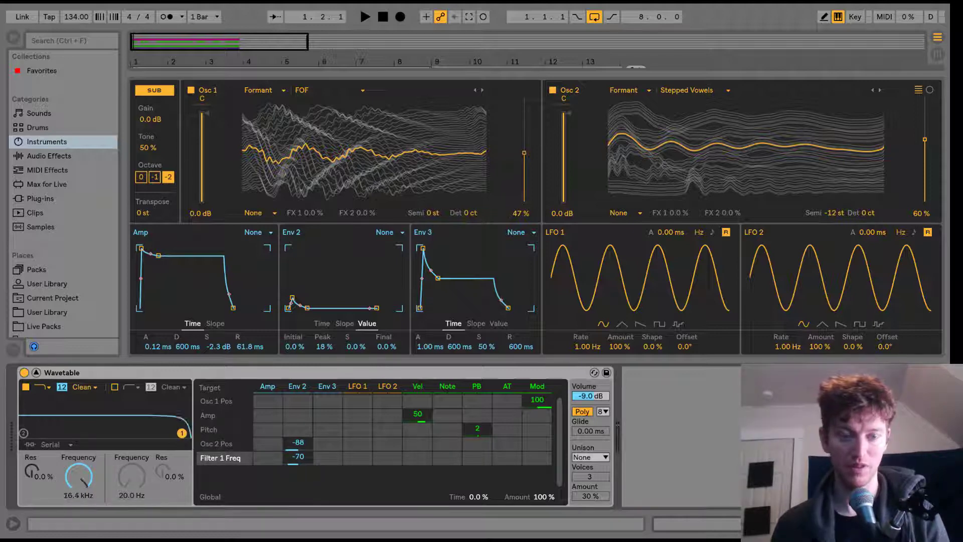
{"action": "left_click_drag", "start_coordinate": [181, 433], "coordinate": [118, 423]}
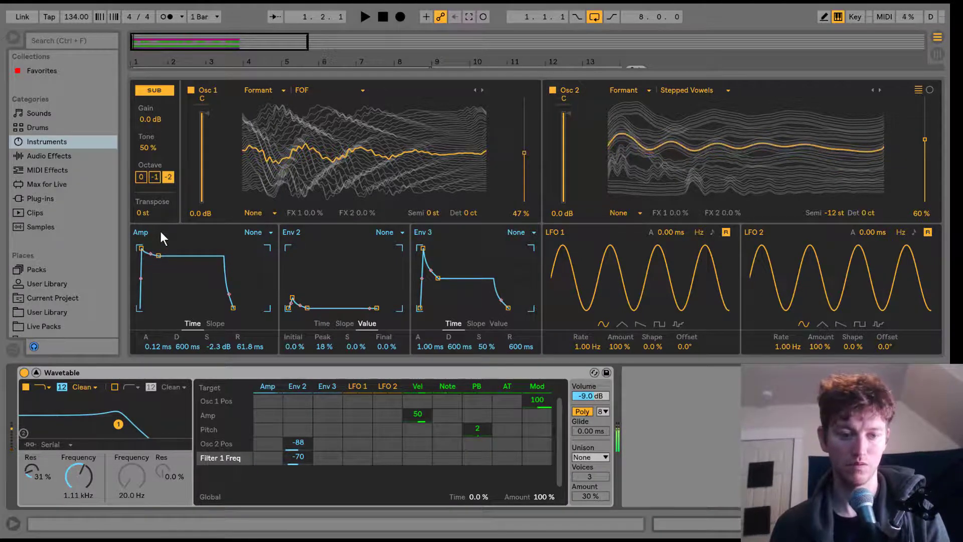
Modulate the pitch with Env 2 in the modulation matrix, settling on an amount of -5
{"action": "left_click", "coordinate": [145, 211]}
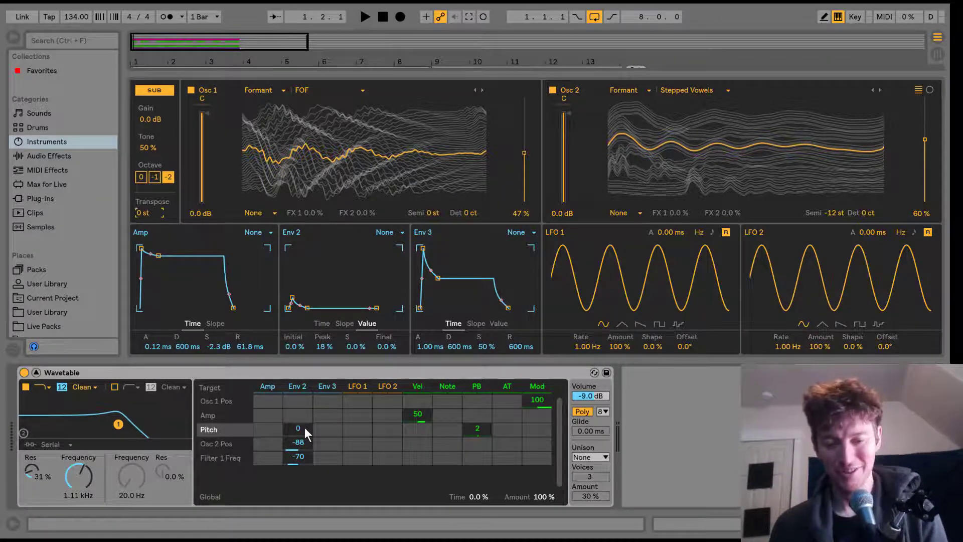
{"action": "left_click_drag", "start_coordinate": [305, 427], "coordinate": [305, 420]}
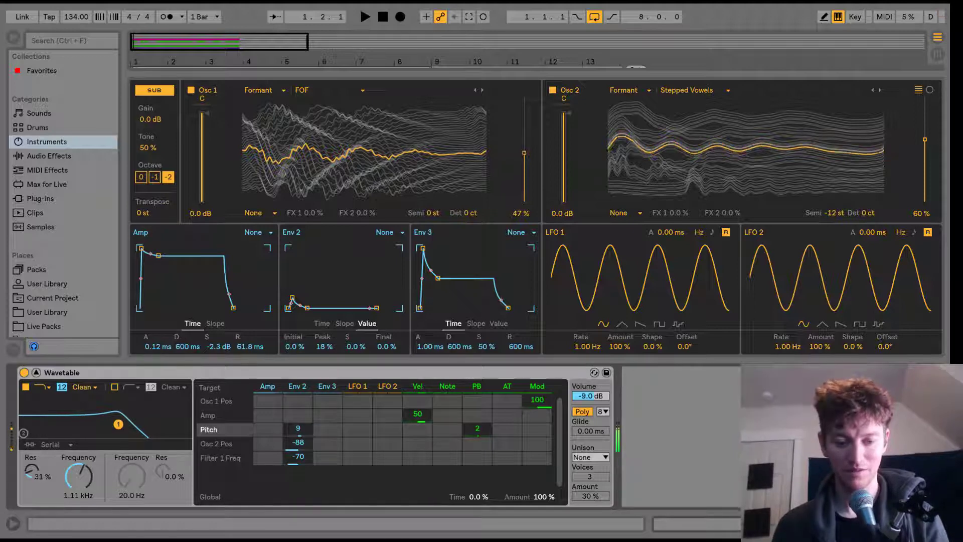
{"action": "left_click_drag", "start_coordinate": [298, 428], "coordinate": [299, 435]}
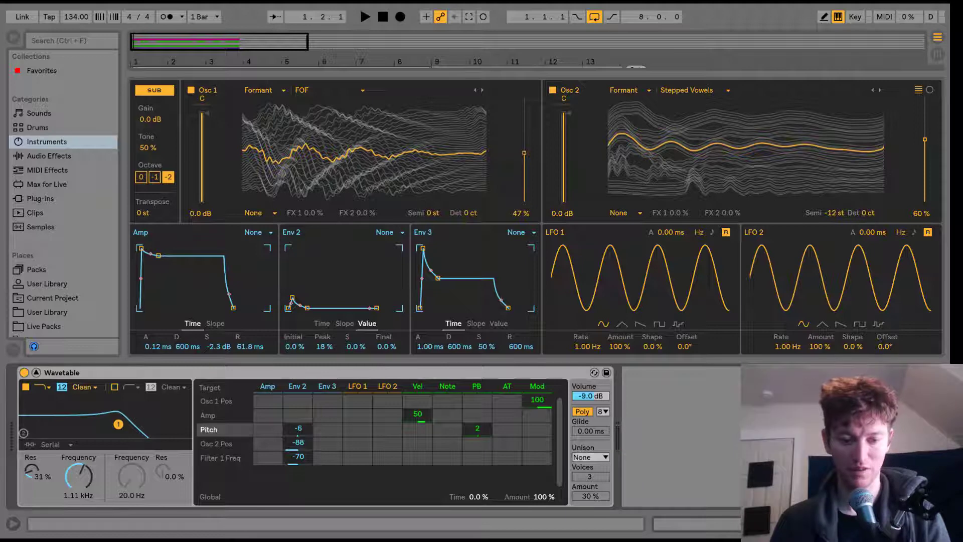
{"action": "left_click_drag", "start_coordinate": [298, 428], "coordinate": [298, 427]}
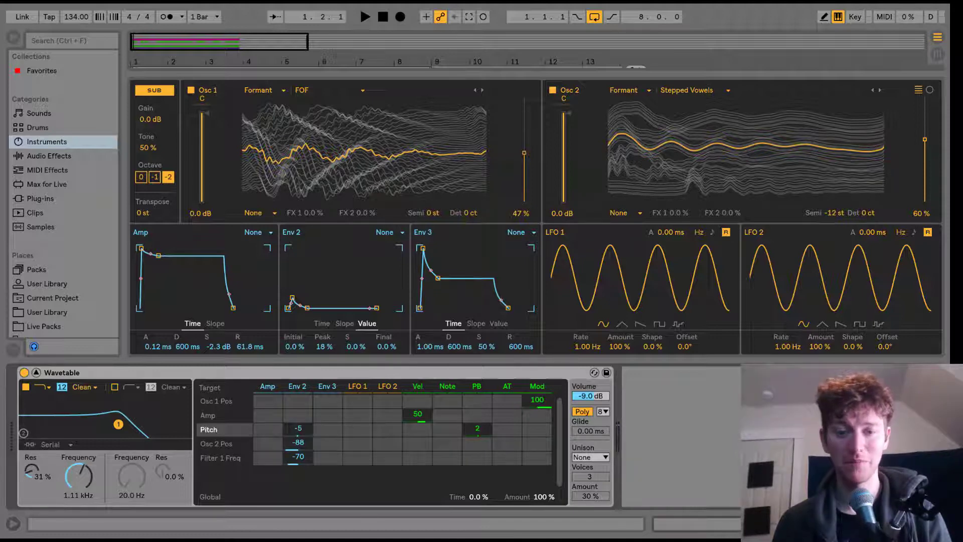
Set oscillator 1's position to 50% and assign LFO 1 to Osc 1 Pos at -100 and Osc 2 Pos at 100
{"action": "left_click_drag", "start_coordinate": [522, 149], "coordinate": [521, 146]}
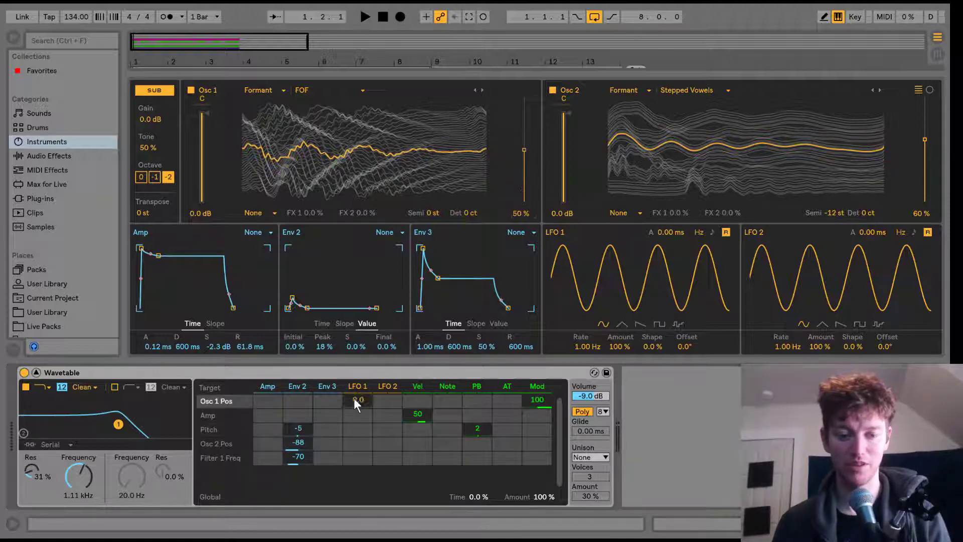
{"action": "left_click_drag", "start_coordinate": [363, 400], "coordinate": [363, 451]}
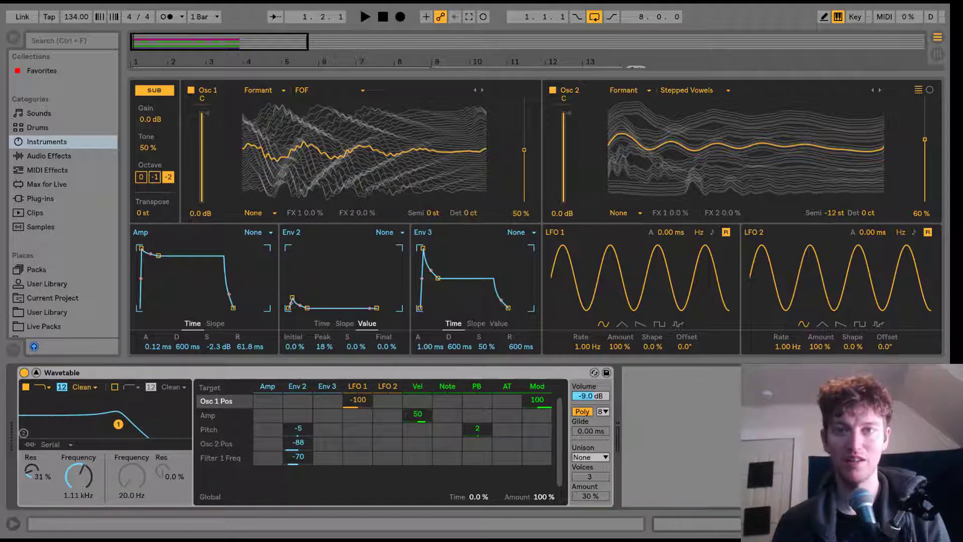
{"action": "left_click", "coordinate": [925, 140]}
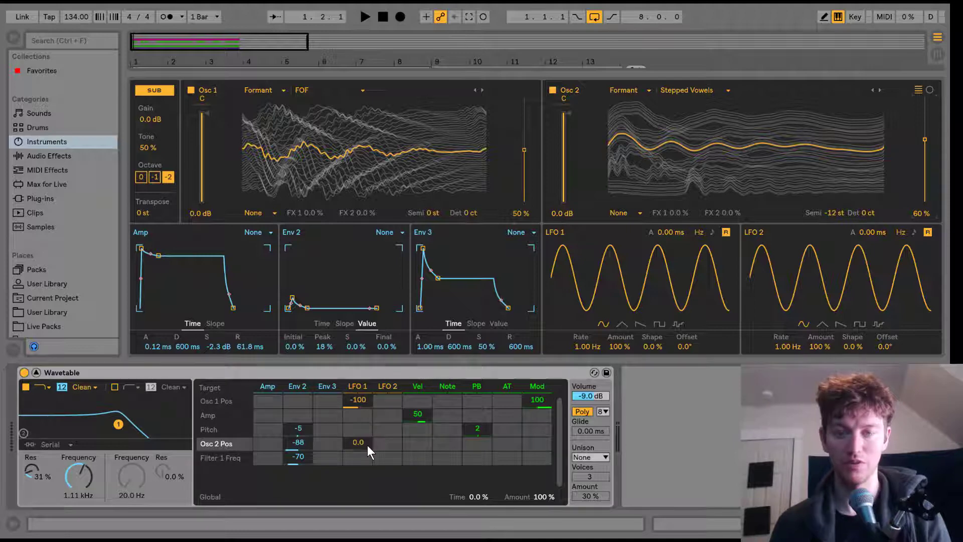
{"action": "left_click_drag", "start_coordinate": [367, 445], "coordinate": [367, 394]}
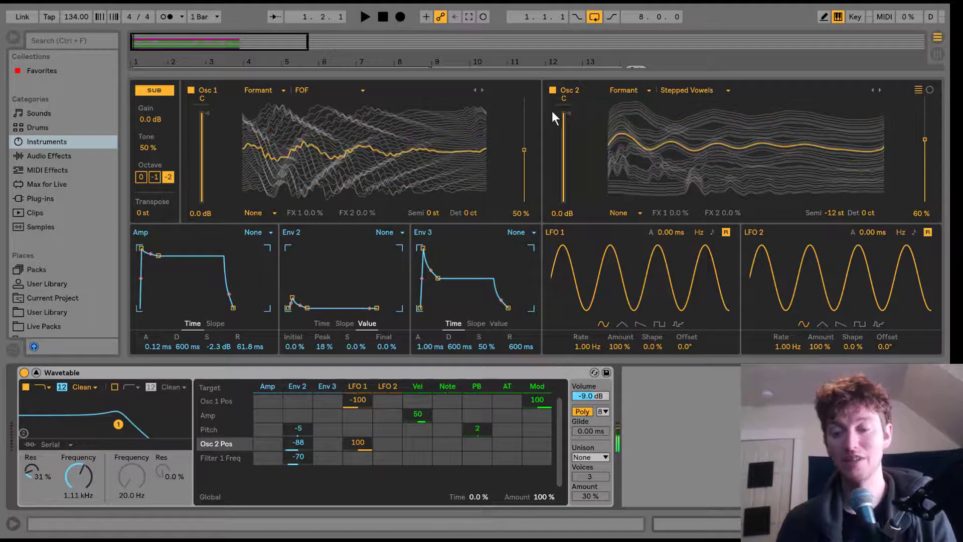
Slow the LFO 1 rate to 0.02 Hz
{"action": "left_click", "coordinate": [586, 346]}
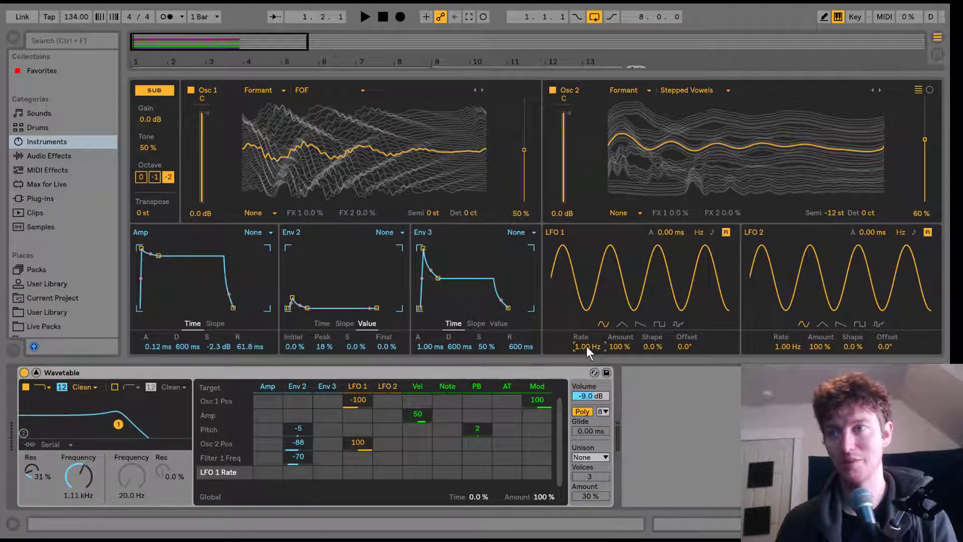
{"action": "left_click_drag", "start_coordinate": [586, 346], "coordinate": [586, 397]}
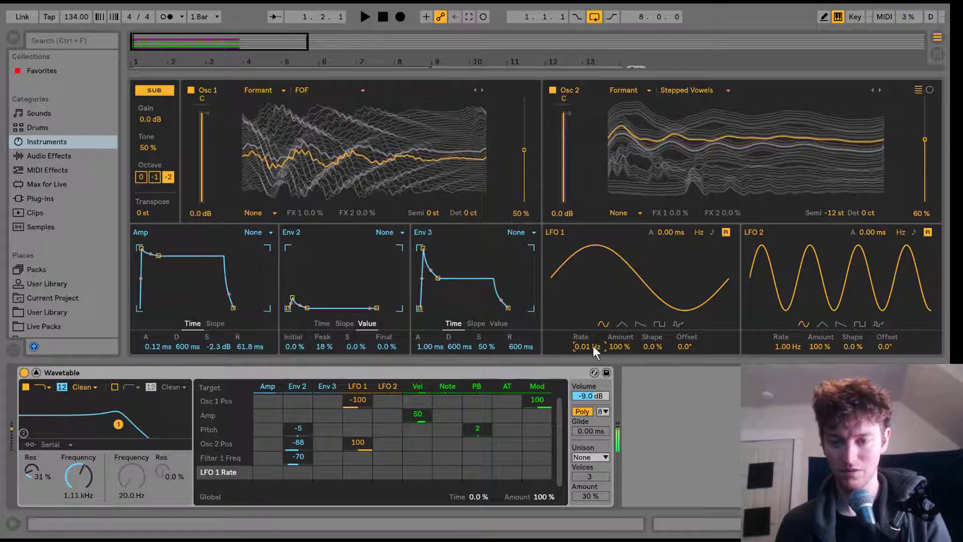
{"action": "mouse_move", "coordinate": [592, 346]}
{"action": "left_mouse_down"}
{"action": "mouse_move", "coordinate": [592, 359]}
{"action": "mouse_move", "coordinate": [591, 340]}
{"action": "left_mouse_up"}
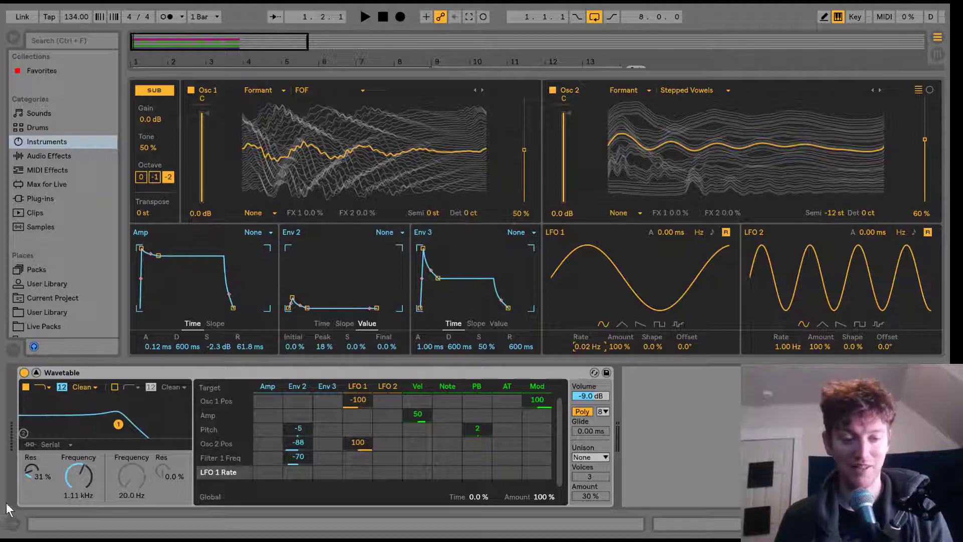
Switch filter 1 to the OSR circuit type and raise its drive to 9.56 dB
{"action": "left_click", "coordinate": [85, 388]}
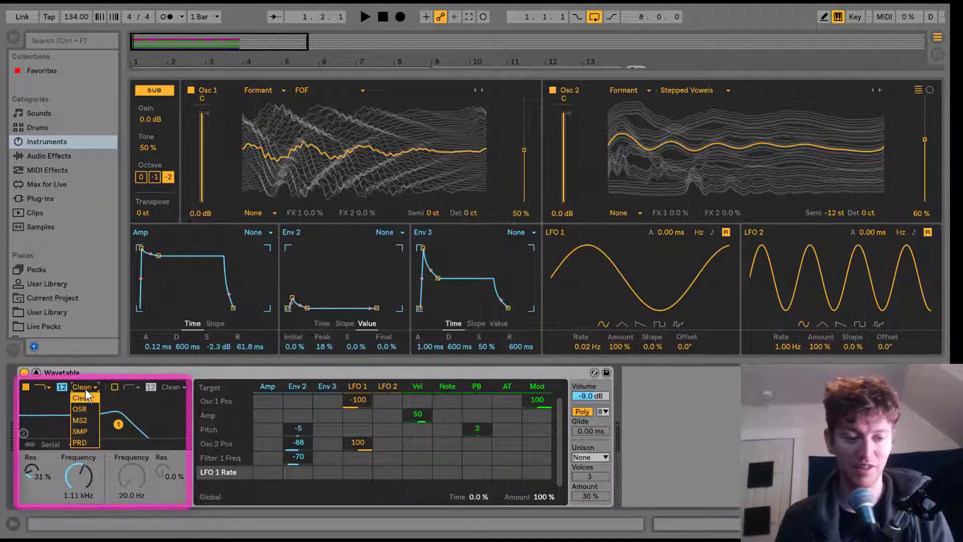
{"action": "left_click", "coordinate": [88, 411]}
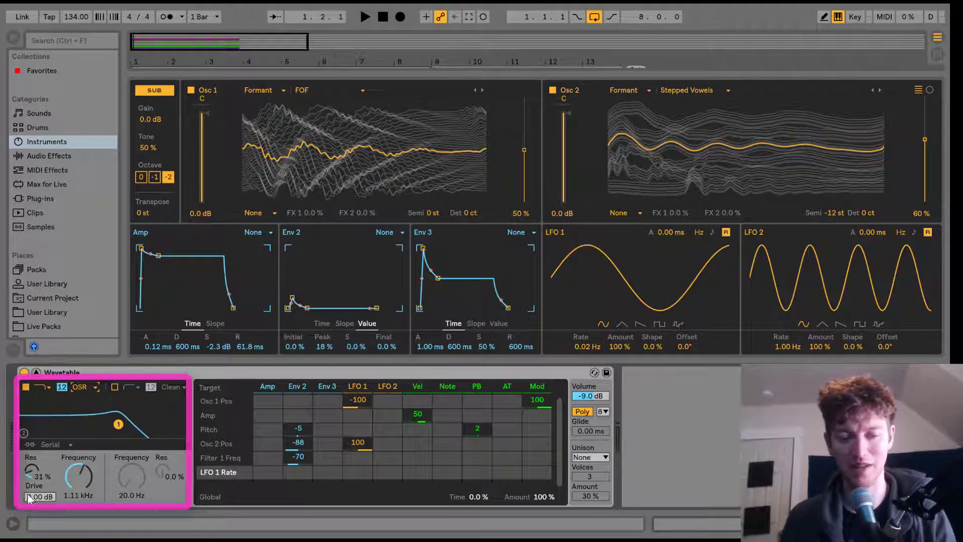
{"action": "left_click_drag", "start_coordinate": [48, 498], "coordinate": [49, 483]}
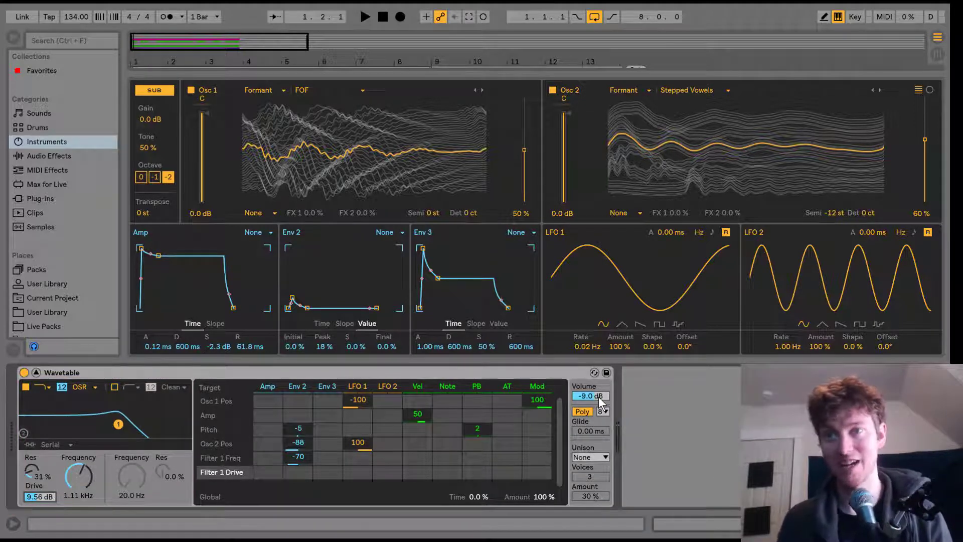
Lower the instrument volume to -18 dB and, after trying 24.0 dB of filter 1 drive, set the drive to 9.75 dB
{"action": "mouse_move", "coordinate": [598, 396]}
{"action": "left_mouse_down"}
{"action": "mouse_move", "coordinate": [598, 421]}
{"action": "mouse_move", "coordinate": [598, 392]}
{"action": "left_mouse_up"}
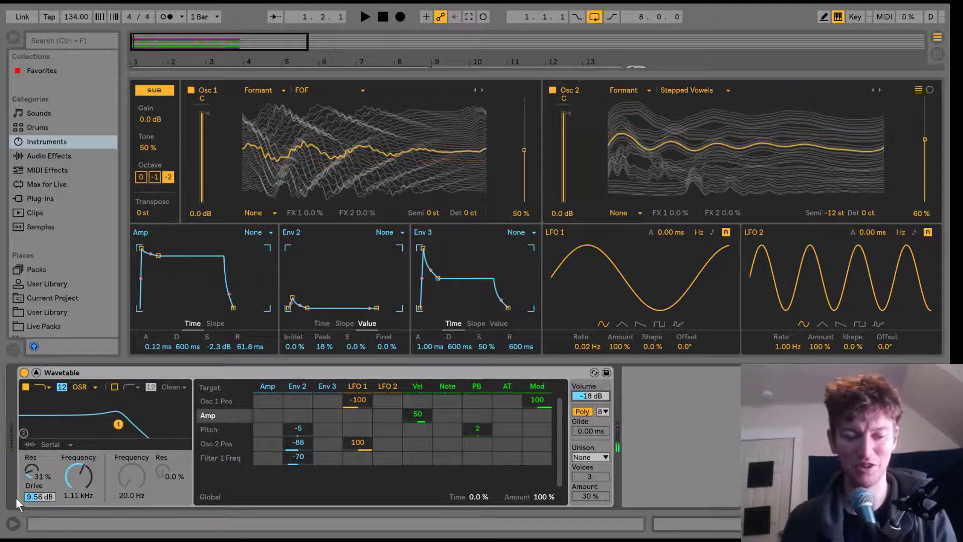
{"action": "left_click_drag", "start_coordinate": [39, 497], "coordinate": [39, 451]}
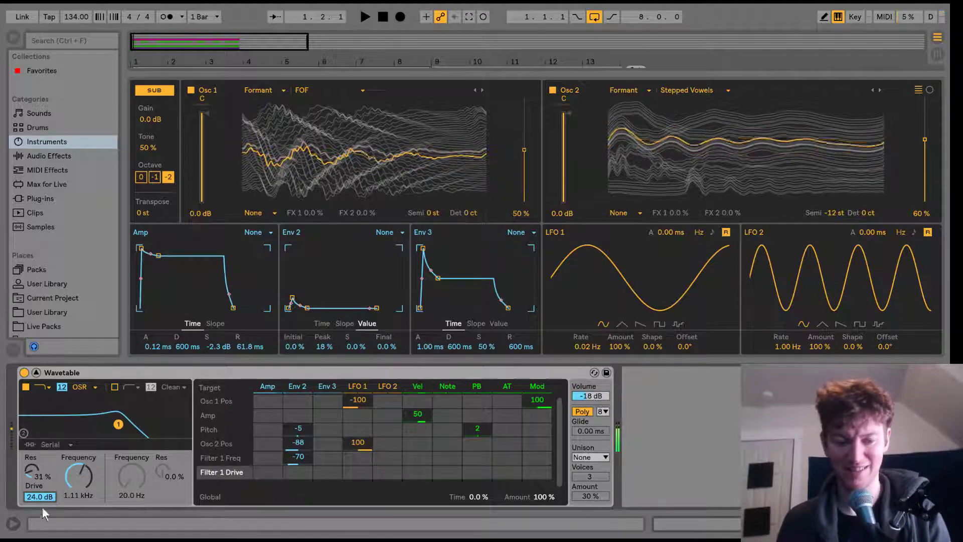
{"action": "left_click_drag", "start_coordinate": [40, 497], "coordinate": [40, 541]}
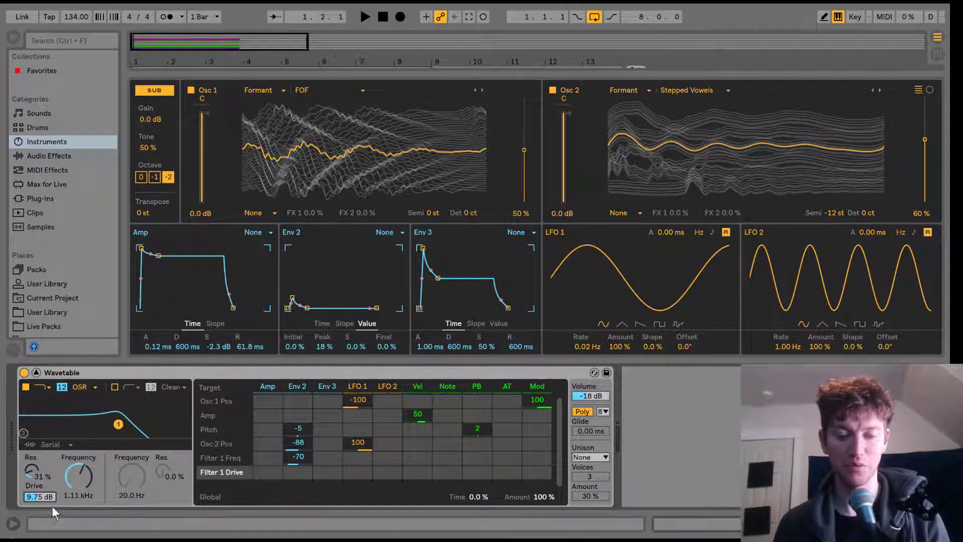
Modulate the filter 1 frequency with LFO 2 by 25 and set the LFO 2 rate to 0.08 Hz
{"action": "left_click", "coordinate": [73, 476]}
{"action": "left_click_drag", "start_coordinate": [392, 459], "coordinate": [392, 441]}
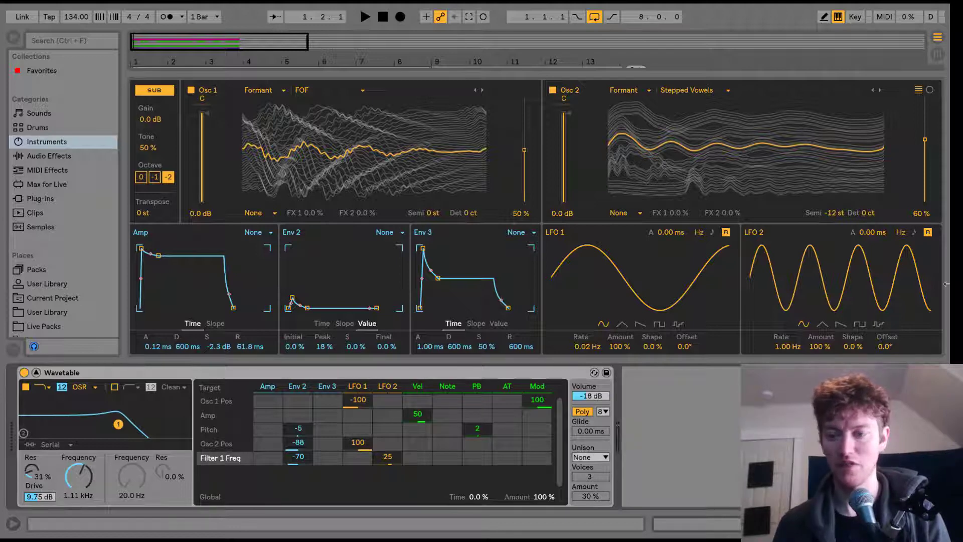
{"action": "left_click", "coordinate": [794, 346]}
{"action": "left_click_drag", "start_coordinate": [794, 345], "coordinate": [784, 356]}
{"action": "key", "text": "Up"}
{"action": "key", "text": "Up"}
{"action": "key", "text": "Up"}
{"action": "key", "text": "Up"}
{"action": "key", "text": "Up"}
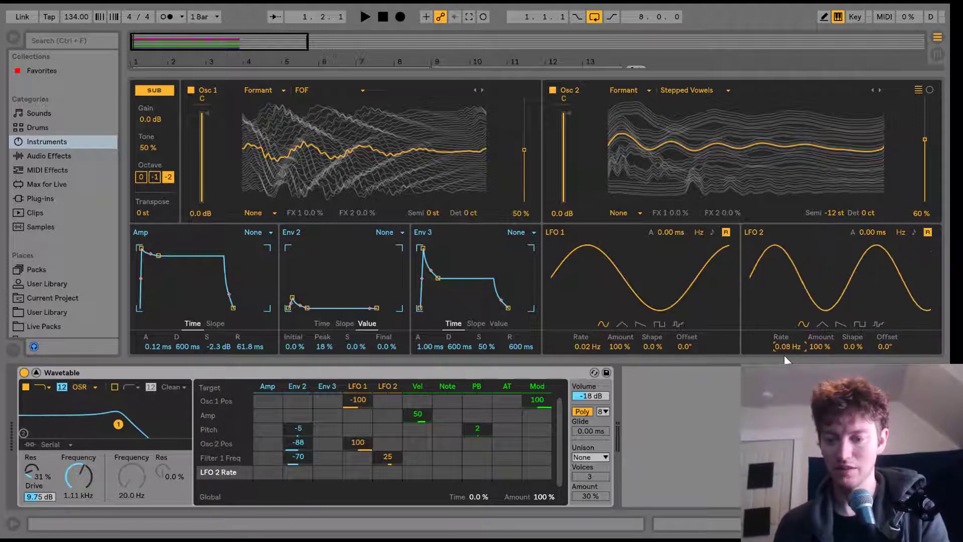
Set the LFO 2 rate to 0.07 Hz and reduce its amount to 66%
{"action": "key", "text": "Up"}
{"action": "double_click", "coordinate": [790, 346]}
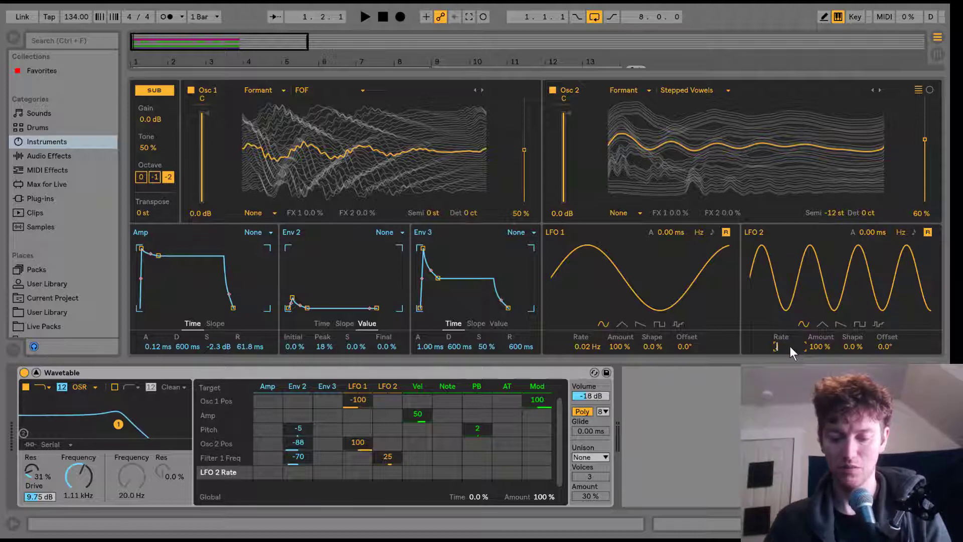
{"action": "type", "text": "0.07"}
{"action": "key", "text": "Return"}
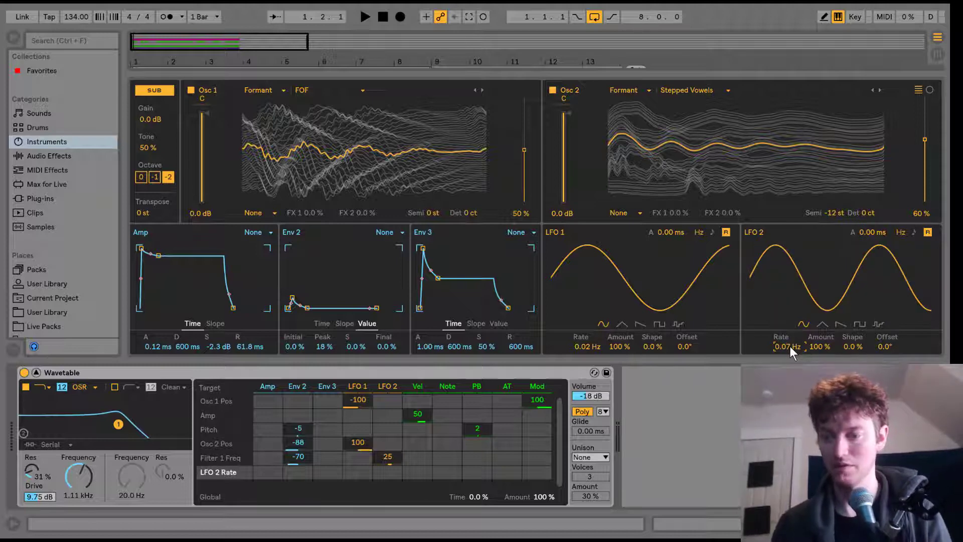
{"action": "left_click_drag", "start_coordinate": [812, 347], "coordinate": [813, 367]}
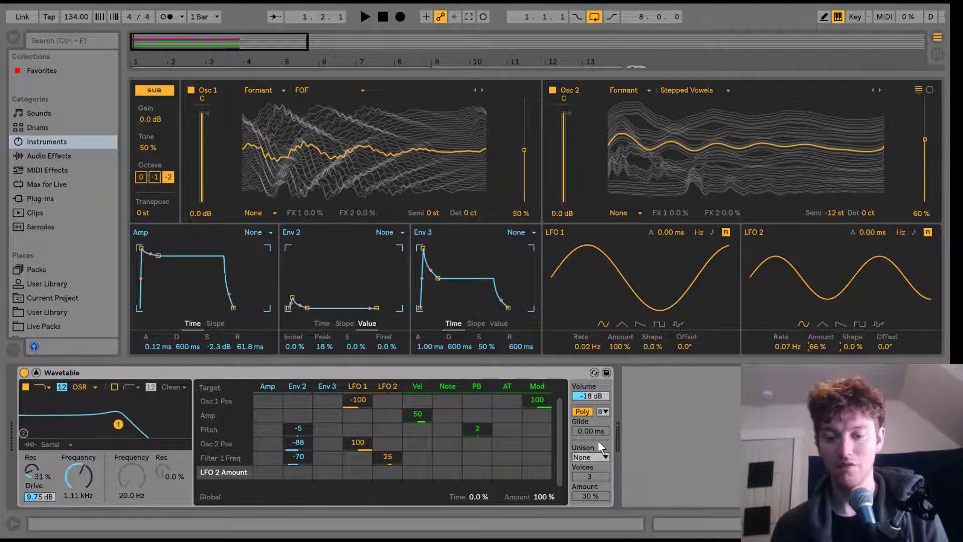
Make the synth mono with a 334 ms glide and apply Random Note unison with 7 voices at 63% amount
{"action": "left_click", "coordinate": [586, 413]}
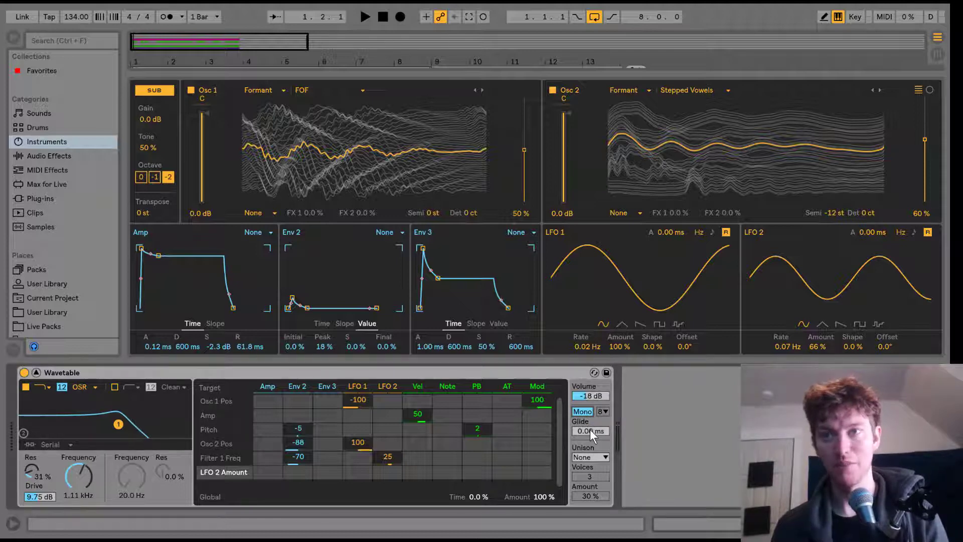
{"action": "left_click_drag", "start_coordinate": [590, 430], "coordinate": [590, 421]}
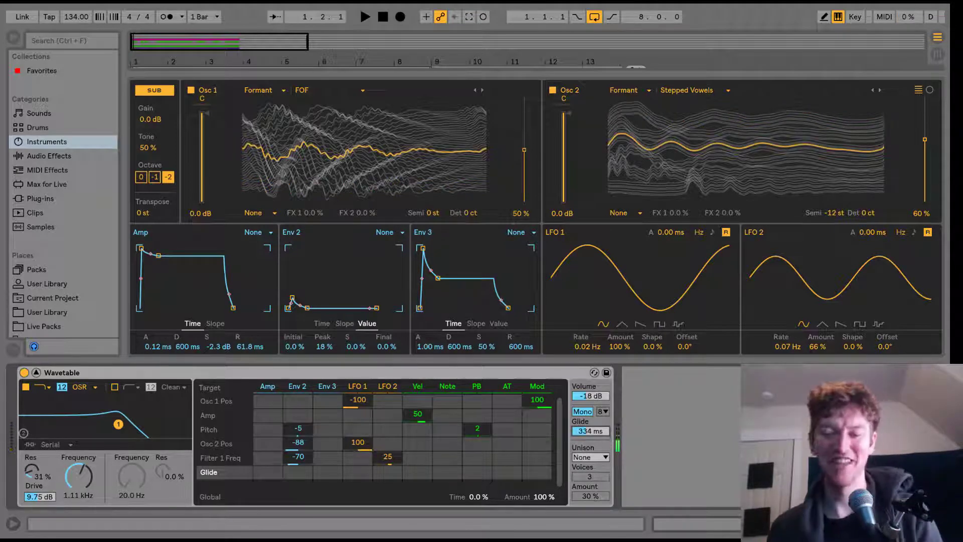
{"action": "left_click", "coordinate": [601, 454]}
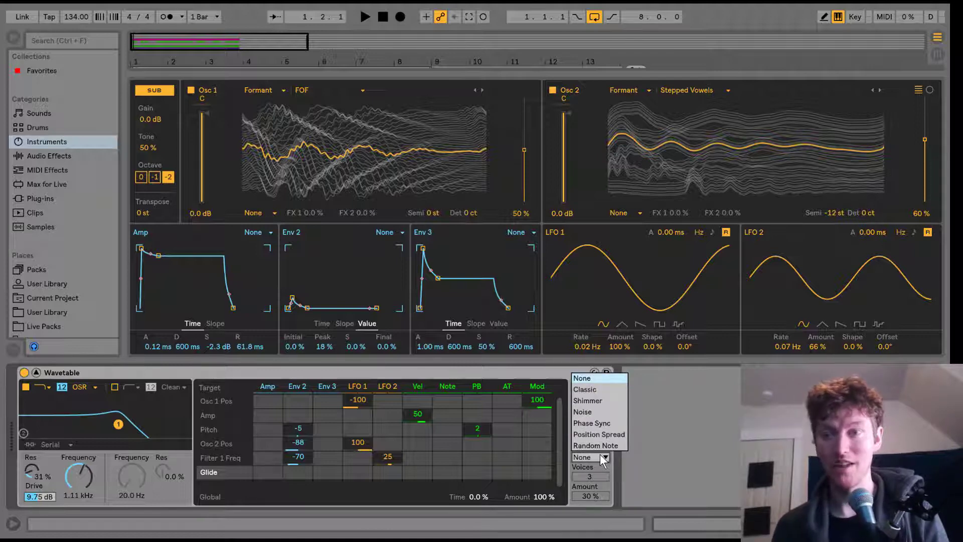
{"action": "left_click", "coordinate": [596, 445]}
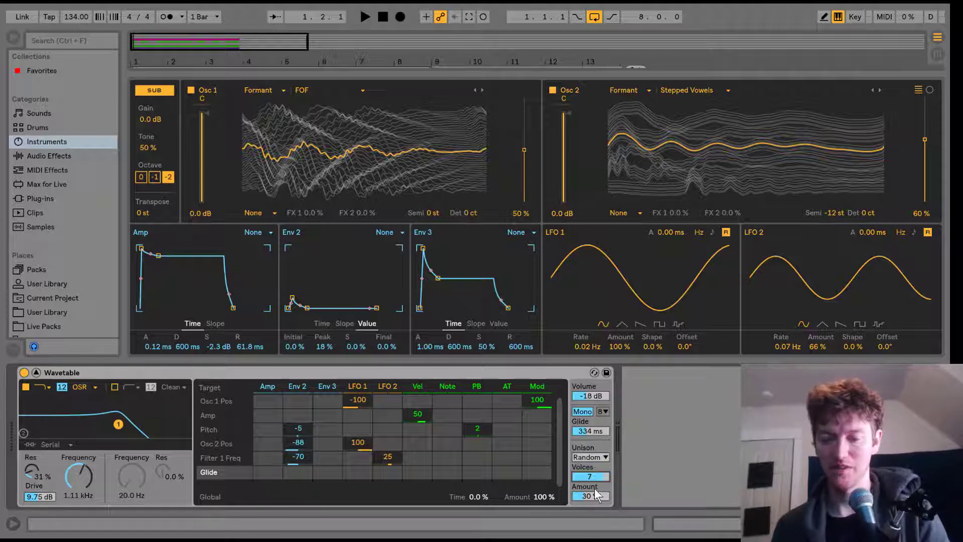
{"action": "left_click_drag", "start_coordinate": [599, 496], "coordinate": [599, 485]}
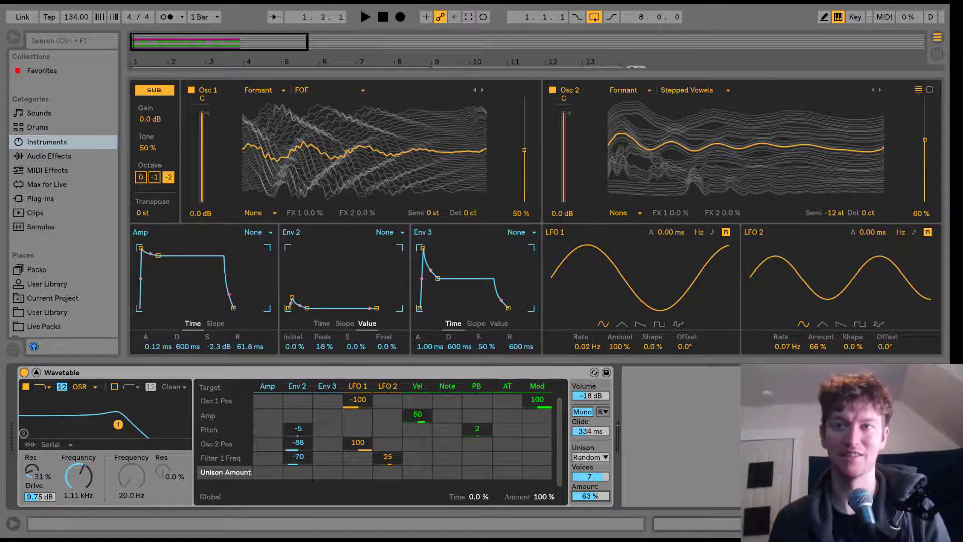
Collapse the expanded Wavetable view and play back the arrangement, briefly soloing the inner Sub Bass Group track to hear the bass alone
{"action": "left_click", "coordinate": [36, 371]}
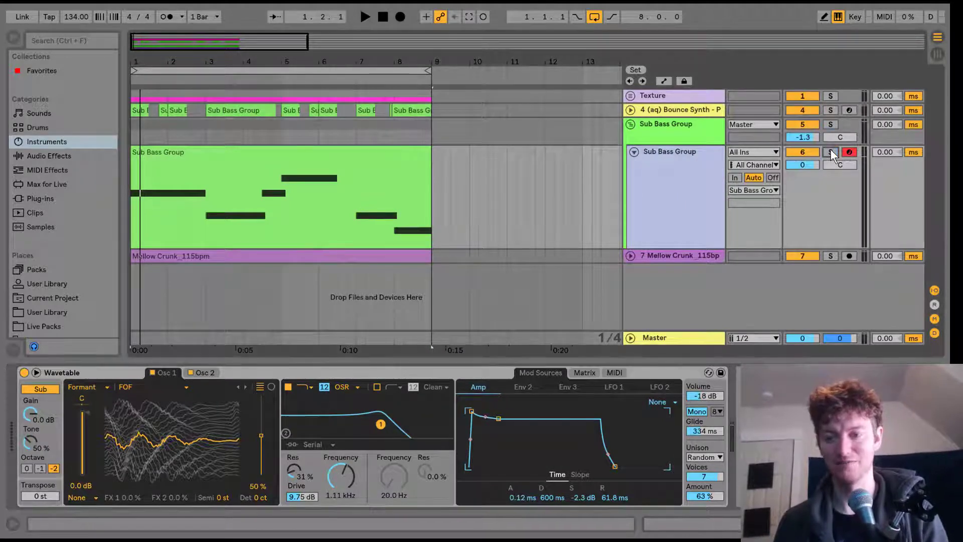
{"action": "key", "text": "space"}
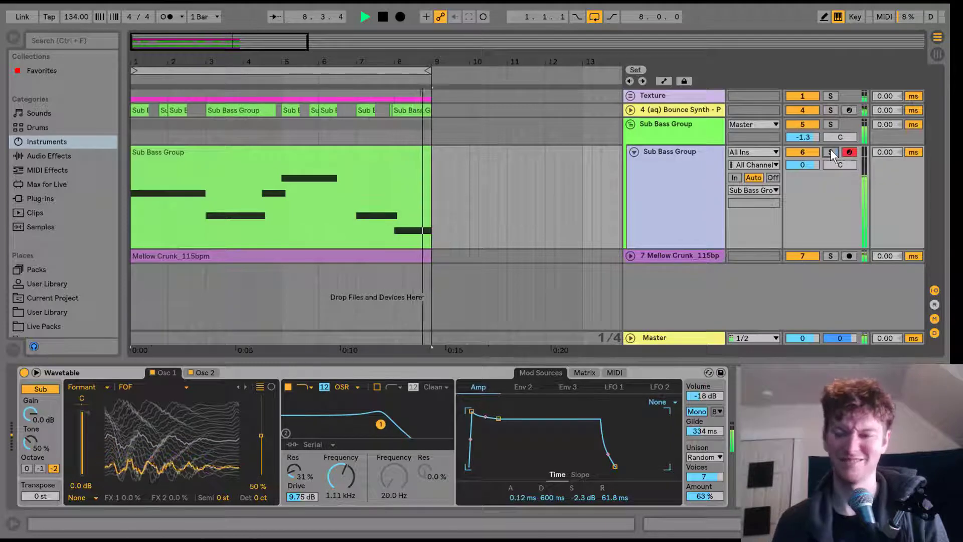
{"action": "left_click", "coordinate": [829, 152]}
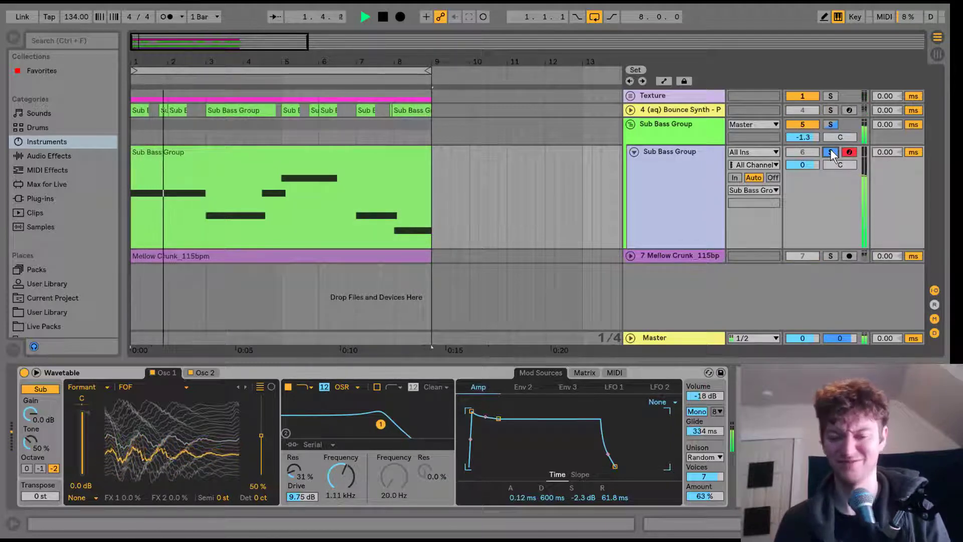
{"action": "left_click", "coordinate": [830, 151]}
{"action": "key", "text": "space"}
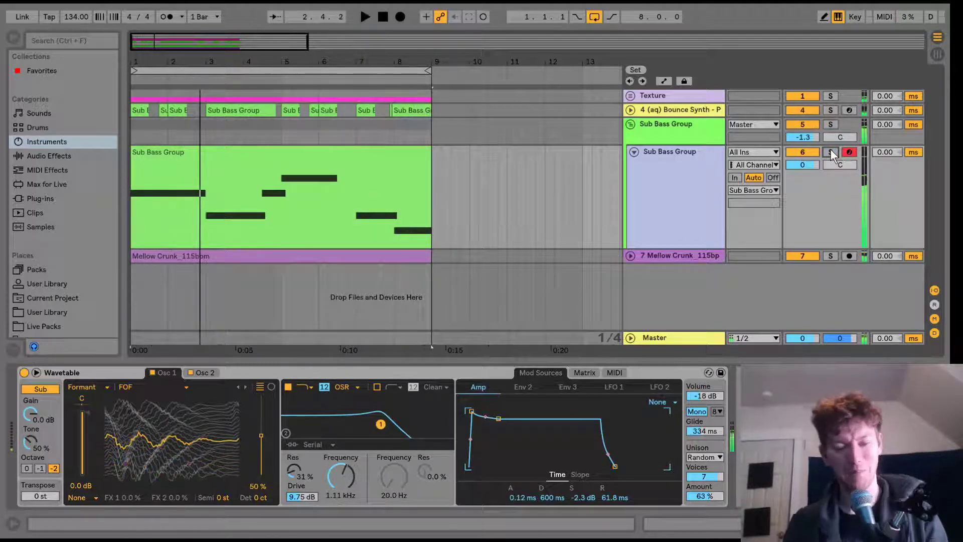